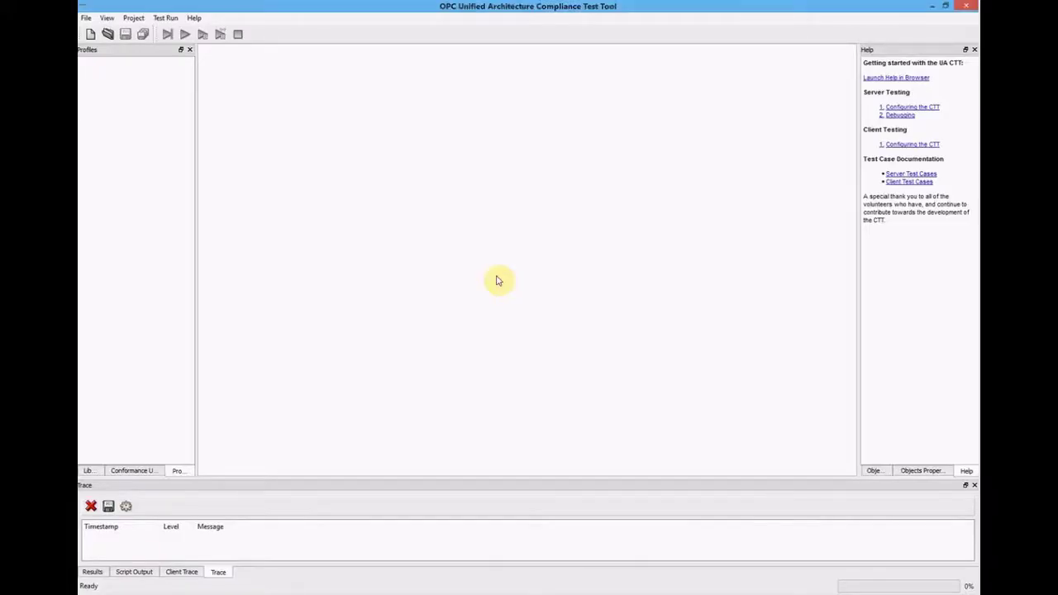
Step: Create a Client Test project named myClientProject at location c:/temp/ctt/
left_click(86, 17)
left_click(95, 32)
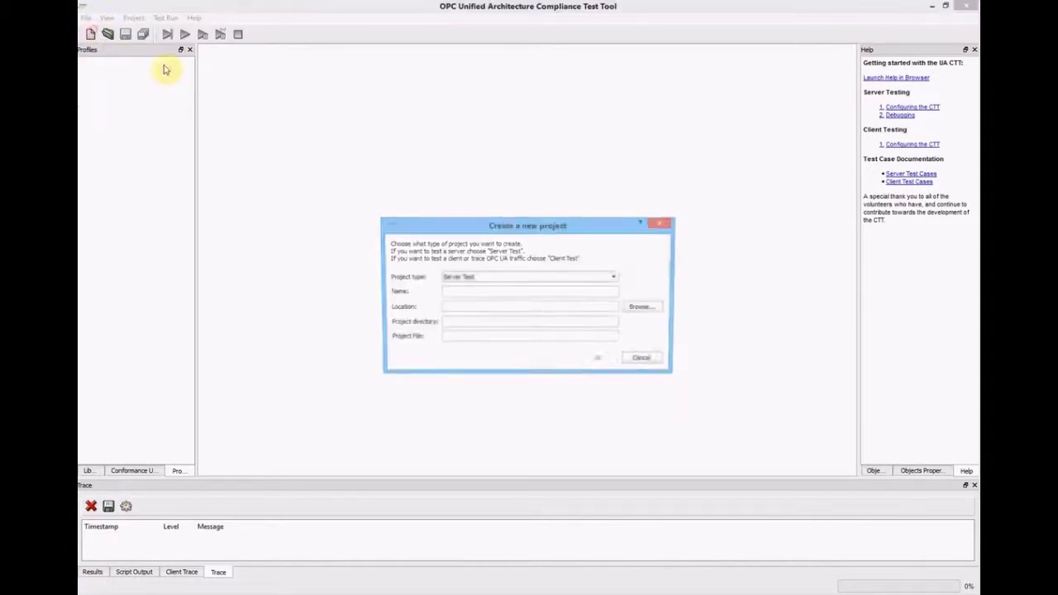
left_click(613, 278)
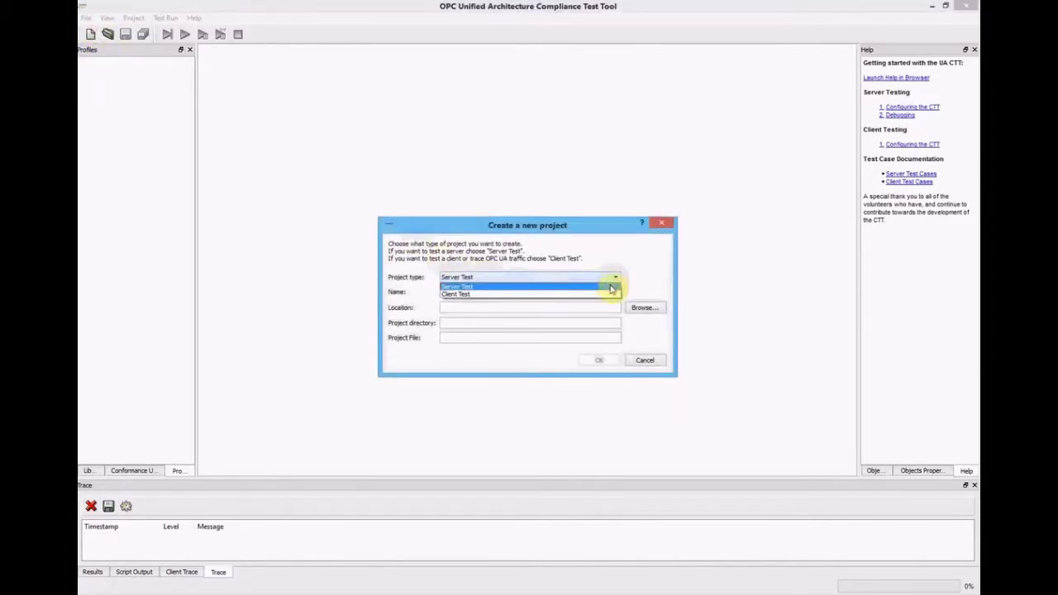
left_click(610, 294)
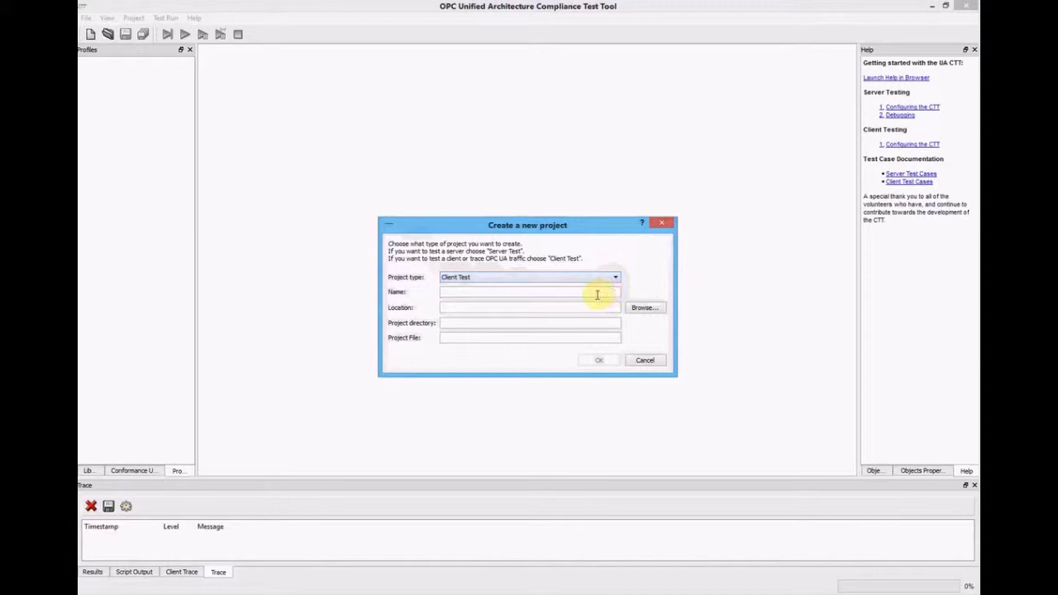
left_click(596, 293)
type("myClientProjec")
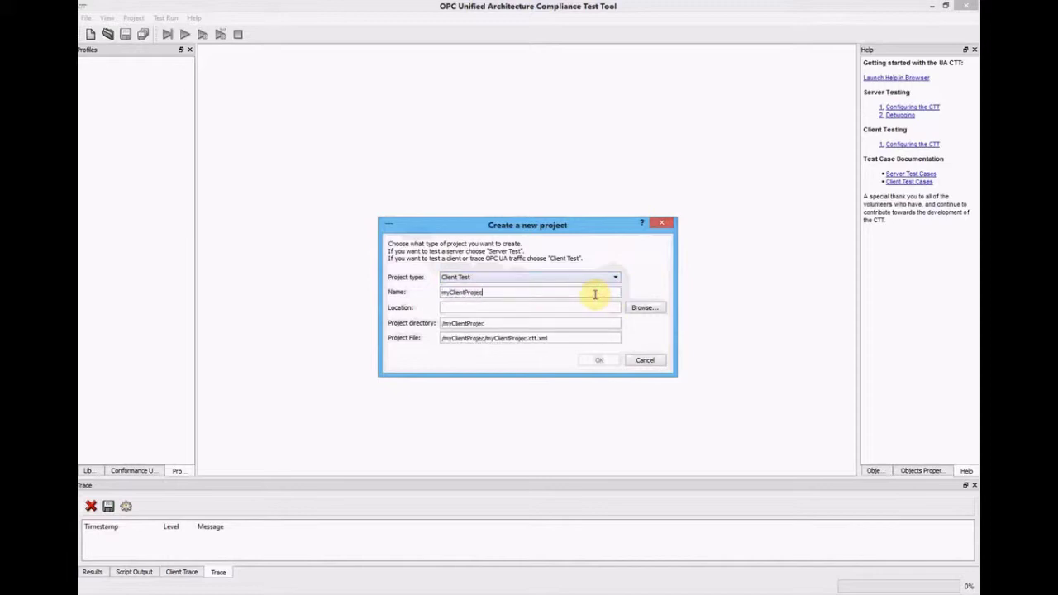
type("t")
left_click(589, 308)
type("c")
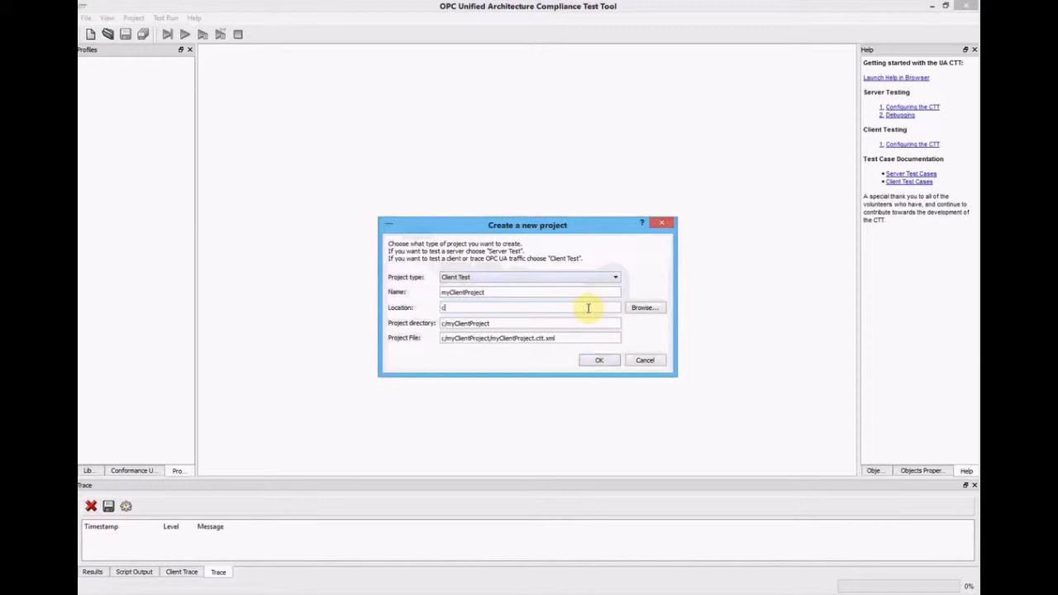
type(":/temp/ctt")
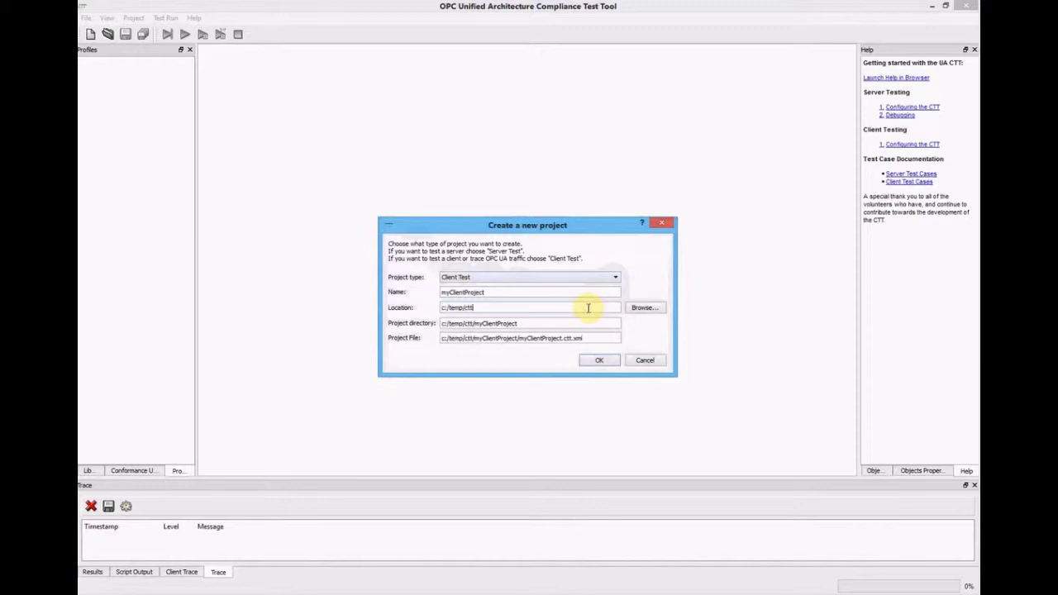
type("/")
left_click(599, 359)
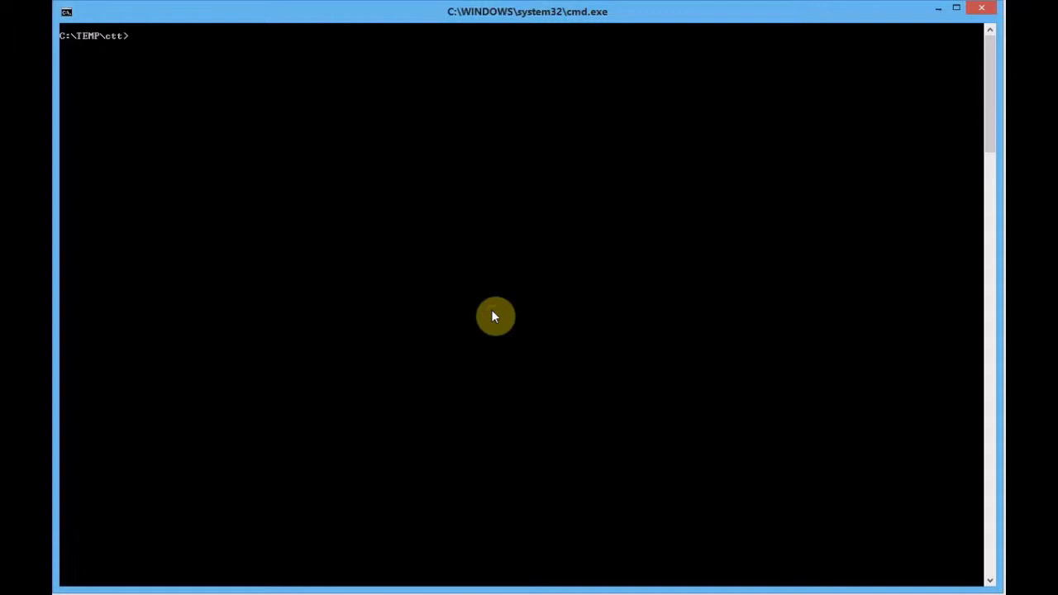
Step: Change into myClientProject and list its subfolders with dir /od
type("cd myClientProject")
key("Return")
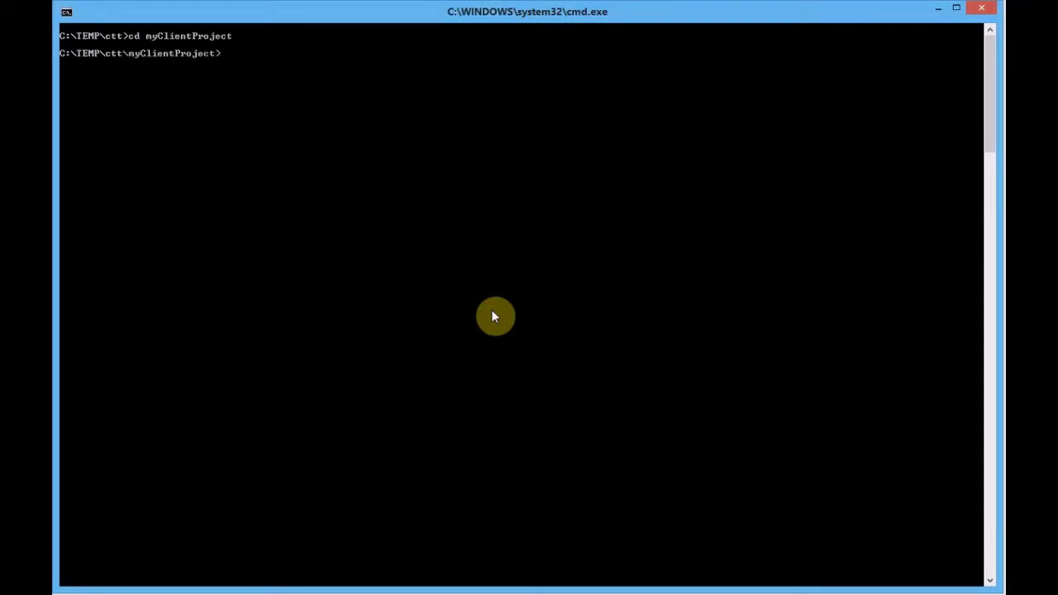
type("dir")
type(" /")
type("o")
type("d")
key("Return")
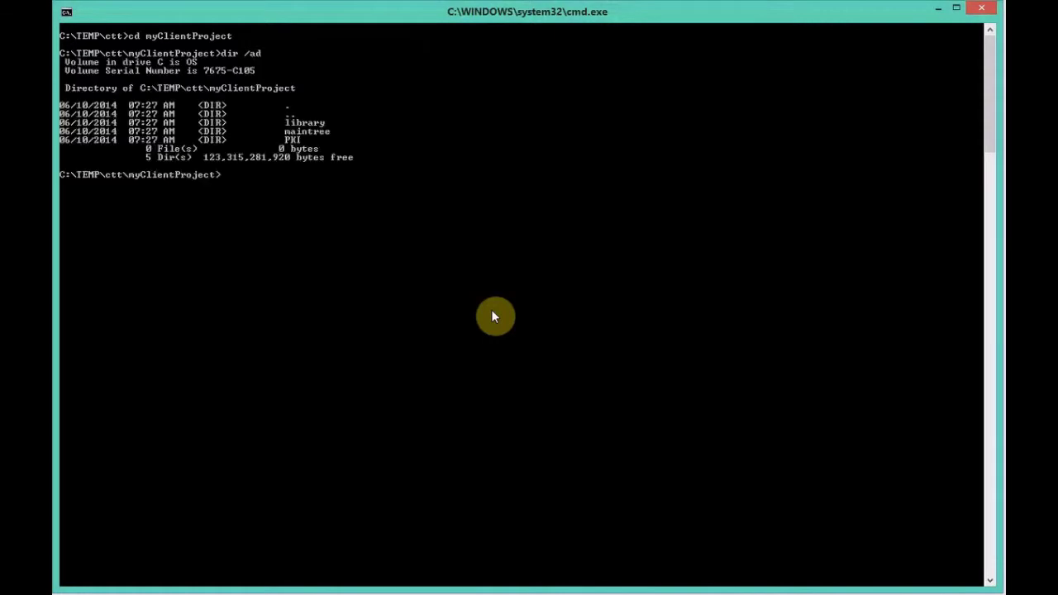
Step: List the full contents of the library and pki folders with dir /a/s/b
type("dir library /a/s/b")
key("Return")
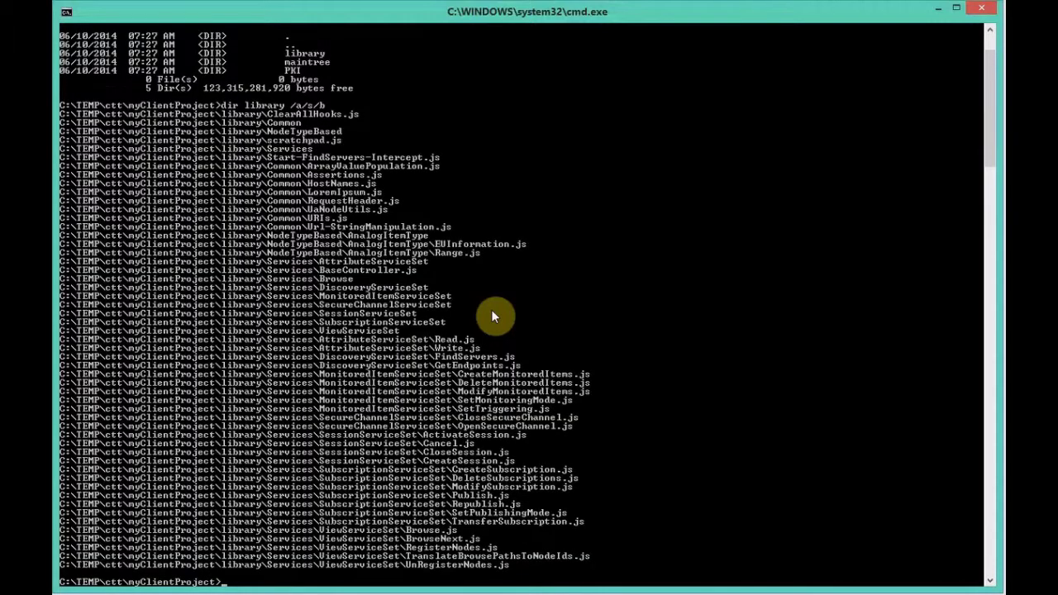
type("dir pki /a/s/b")
key("Return")
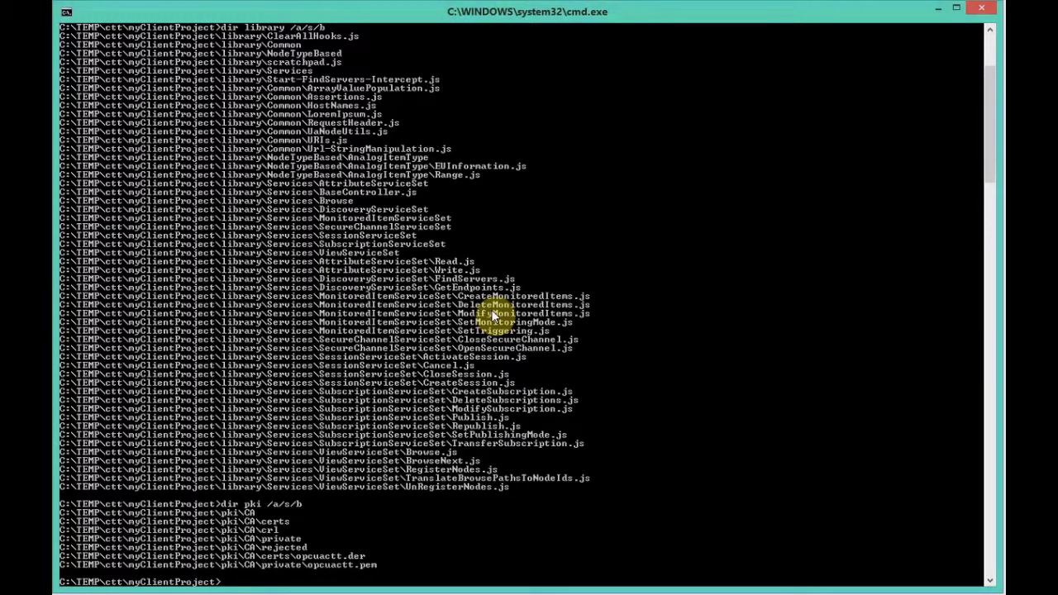
Step: List the maintree folder tree and all its .js test scripts
type("dir maintree /ad/s/b")
key("Return")
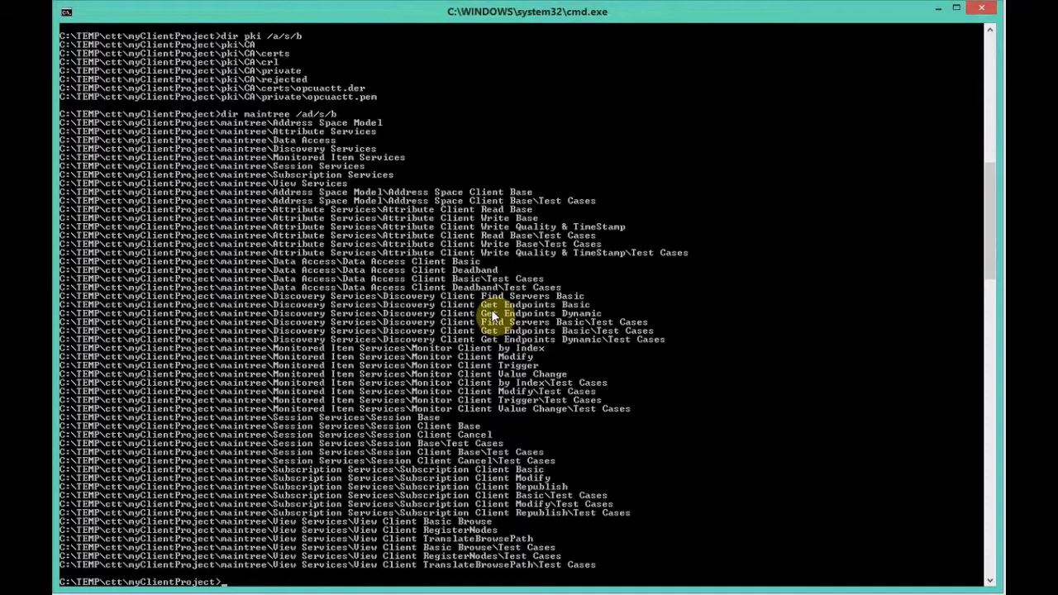
type("dir maintree\\*.js /s")
key("Return")
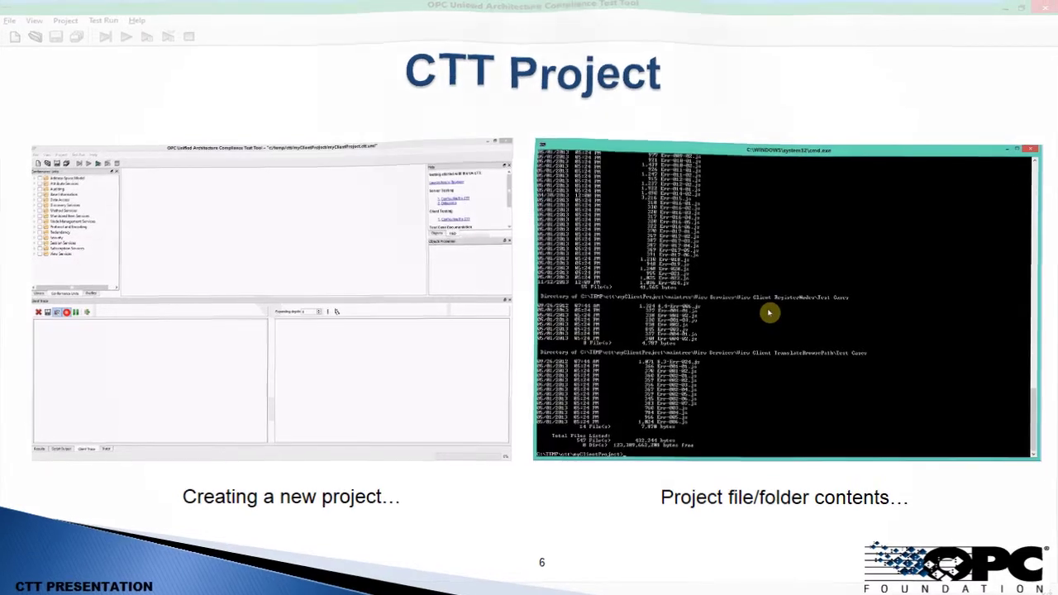
Step: Advance the slideshow to slide 8, CTT Configuration Walk-through [2/2]
key("Right")
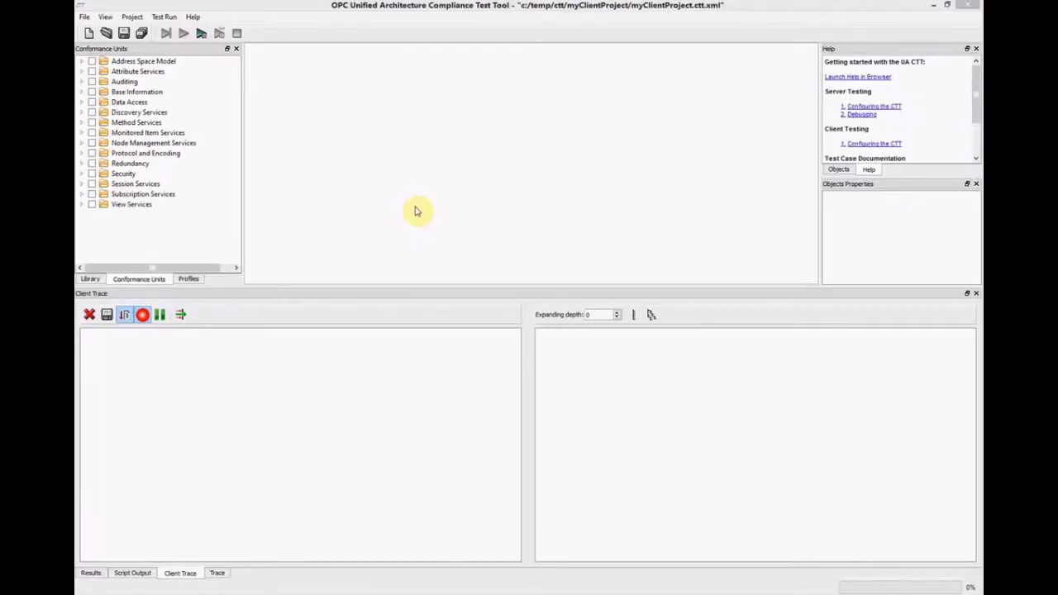
Step: In Project Settings under Client Test, clear the Underlying Server URL value
left_click(416, 212)
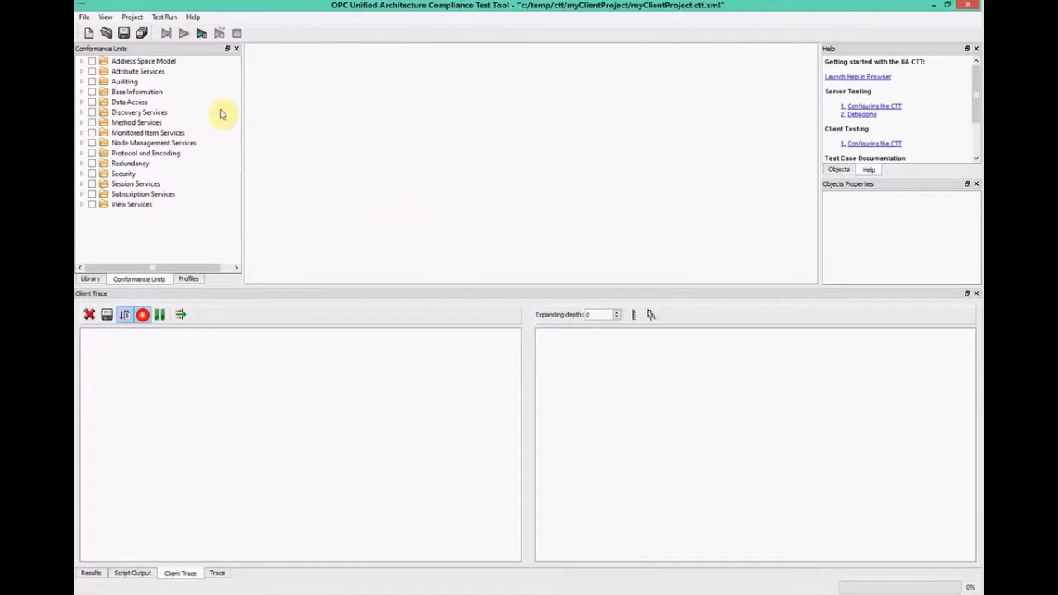
left_click(132, 17)
left_click(142, 31)
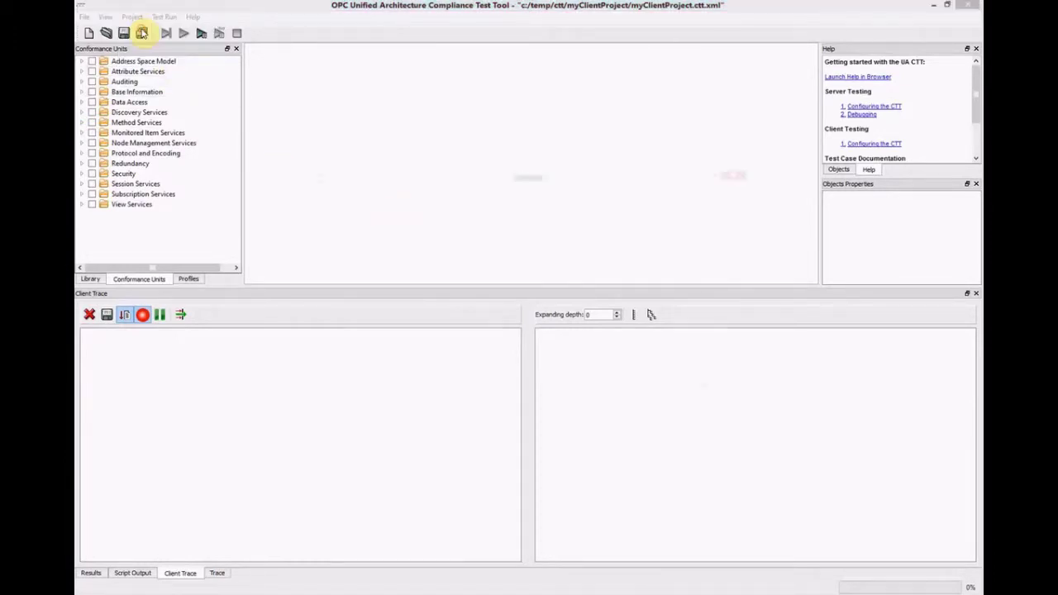
left_click(335, 195)
left_click(517, 198)
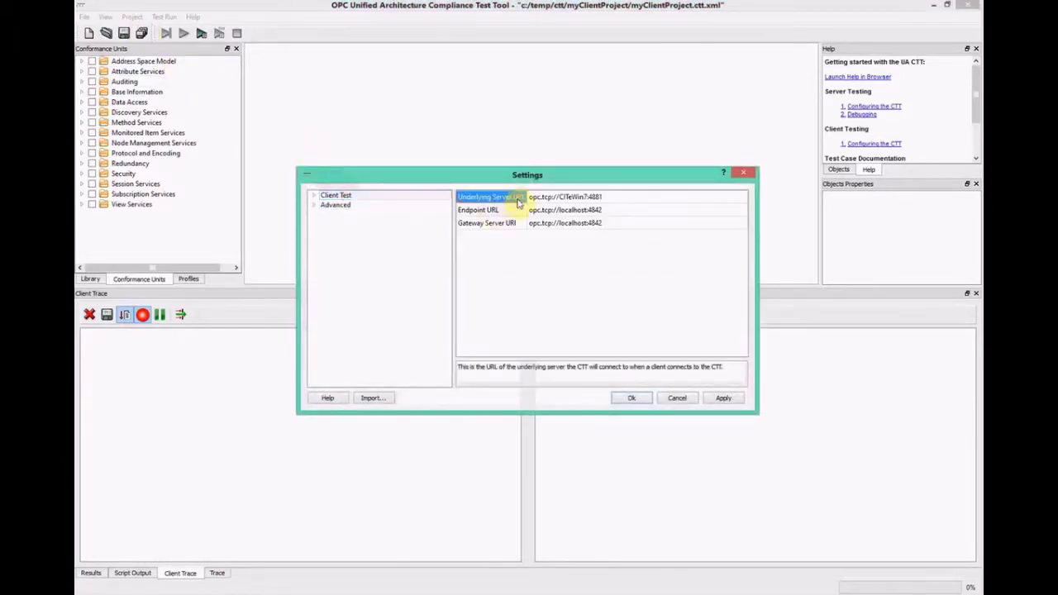
left_click(570, 198)
key("BackSpace")
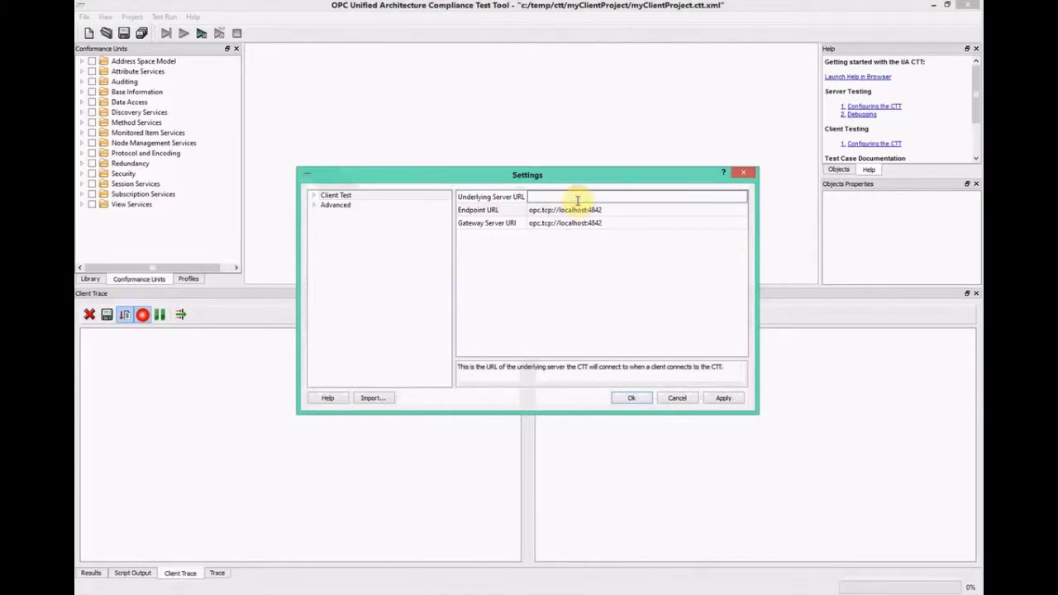
Step: Copy the Quickstart Reference Server's endpoint URL and paste it as Underlying Server URL
left_click(758, 4)
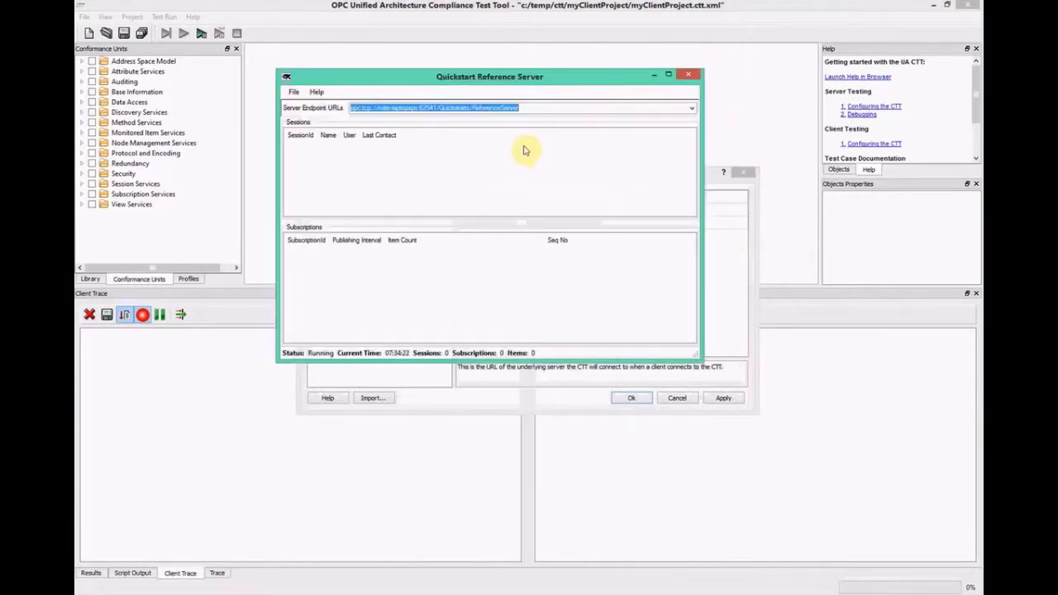
right_click(524, 106)
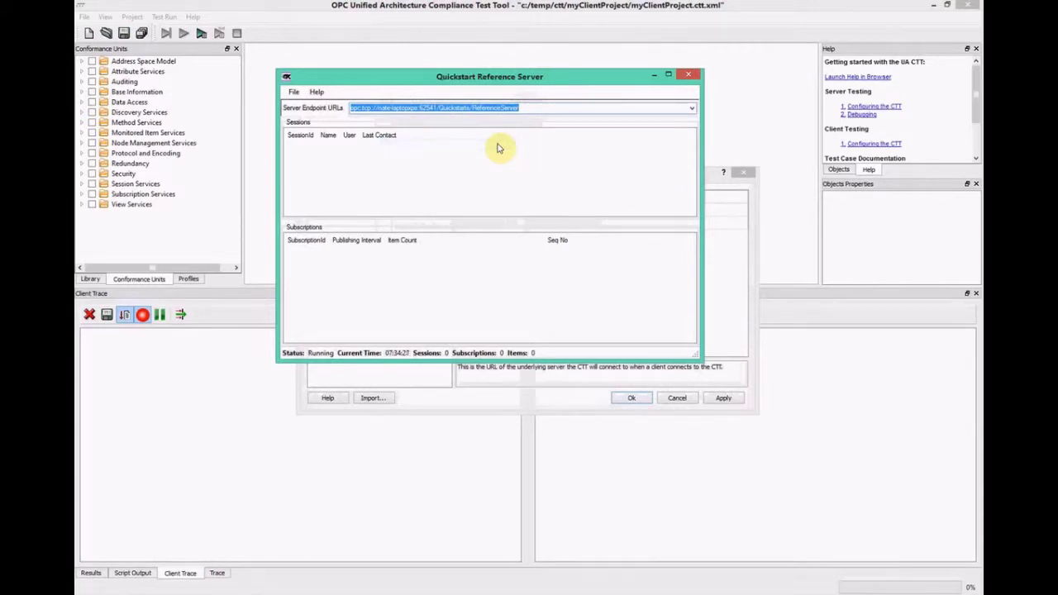
left_click(740, 199)
left_click(622, 199)
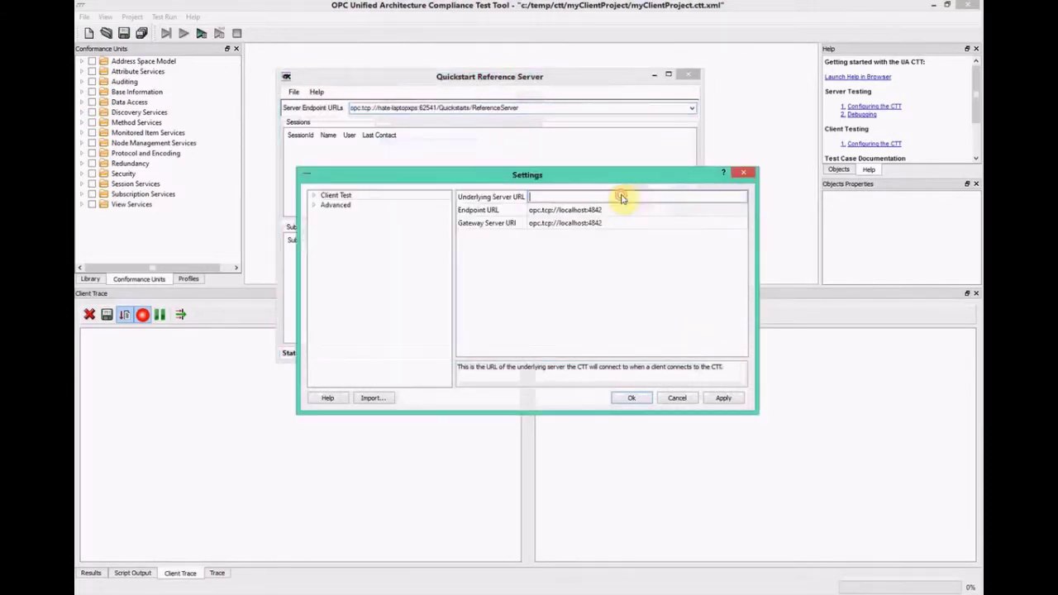
right_click(609, 197)
left_click(634, 256)
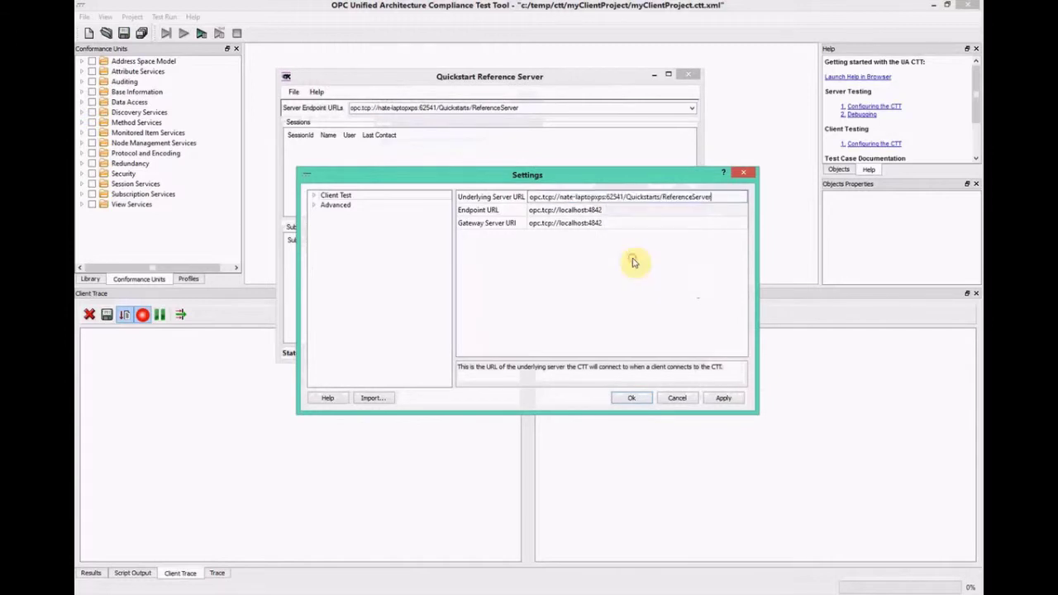
Step: Copy the Client Test Endpoint URL value, then save the settings with Ok
left_click(610, 210)
left_click(598, 209)
right_click(594, 210)
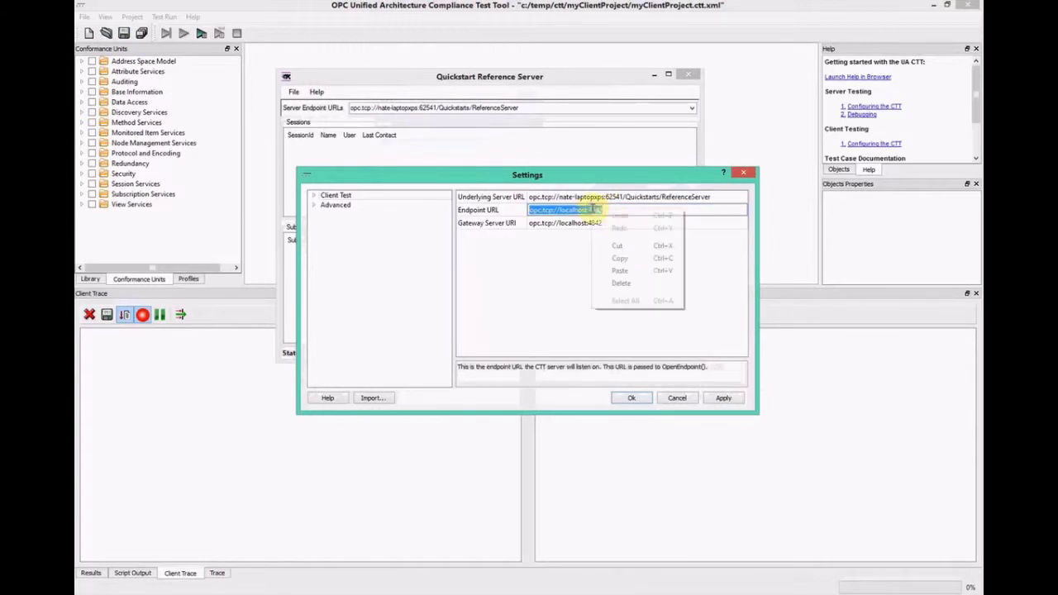
left_click(619, 257)
left_click(499, 212)
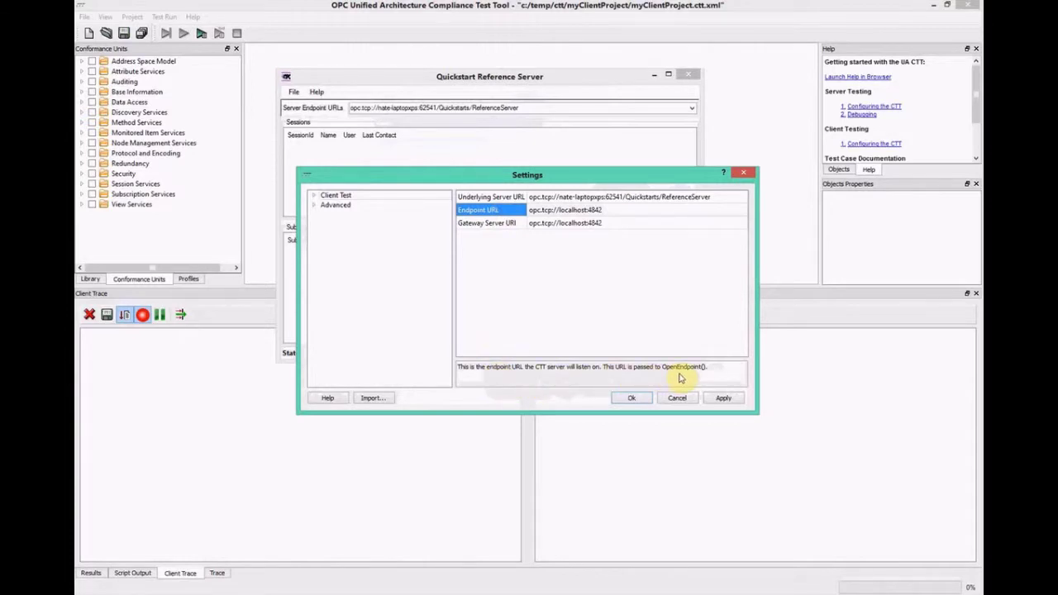
left_click(633, 399)
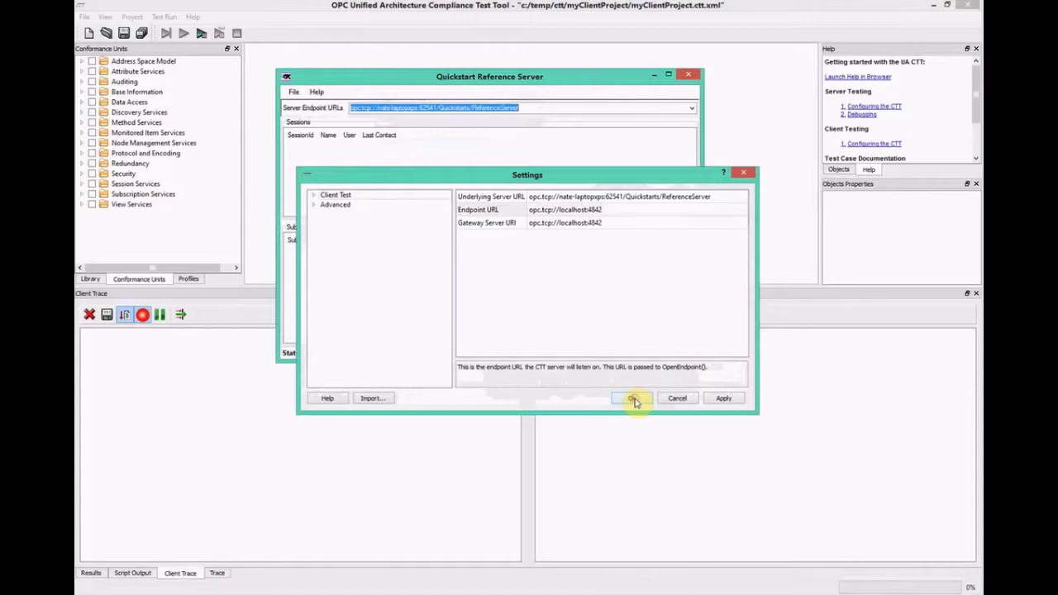
Step: Move past the Testing Demonstration slide and exit the slideshow to the CTT window
left_click(636, 403)
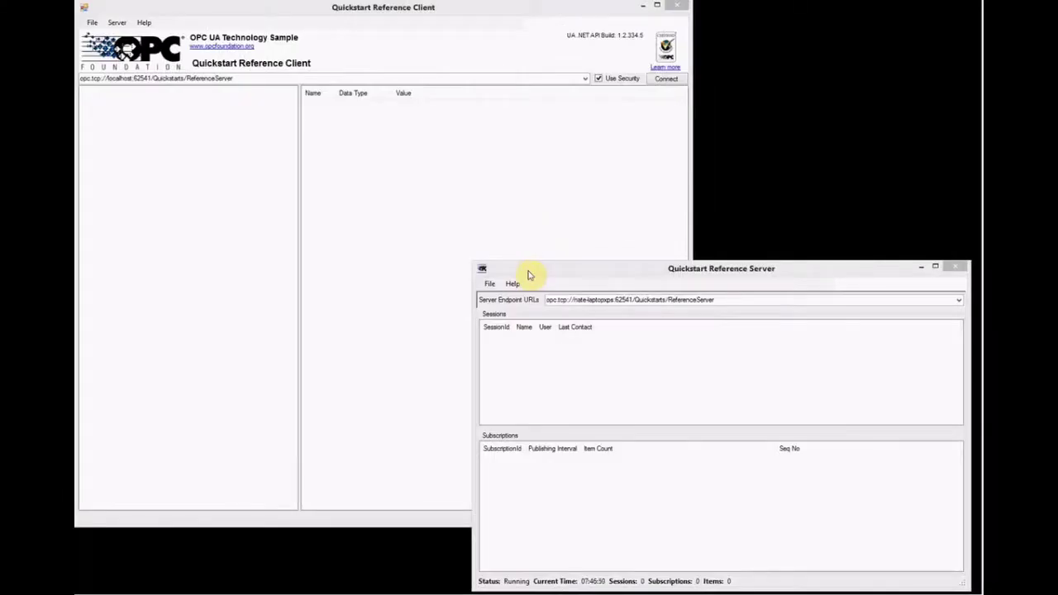
left_click(529, 274)
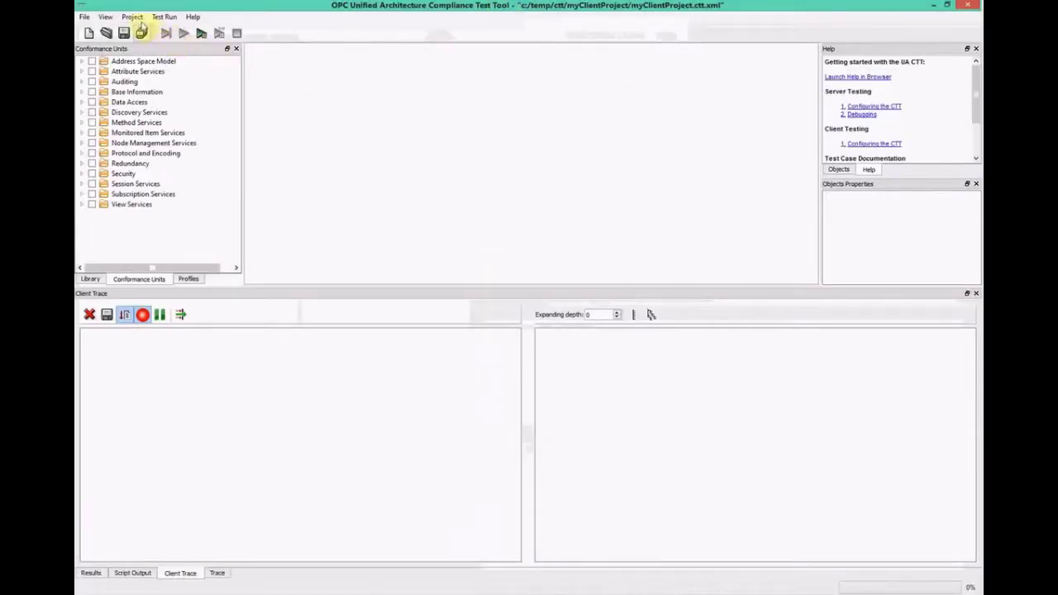
Step: Copy the Client Test Endpoint URL opc.tcp://localhost:4842, cancel Settings, and minimize CTT
left_click(132, 17)
left_click(142, 29)
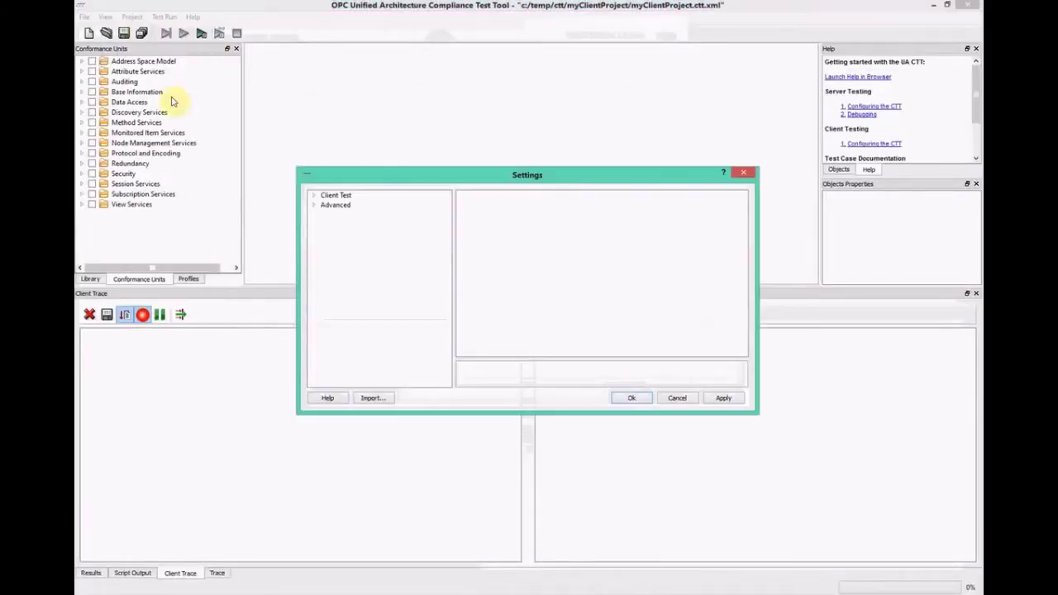
left_click(329, 196)
left_click(609, 211)
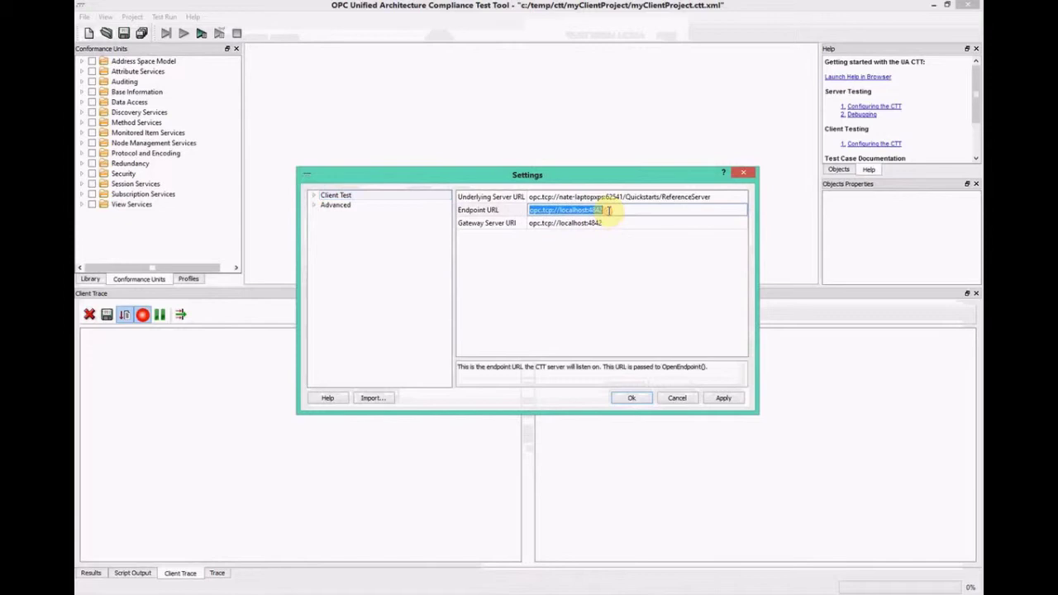
right_click(592, 209)
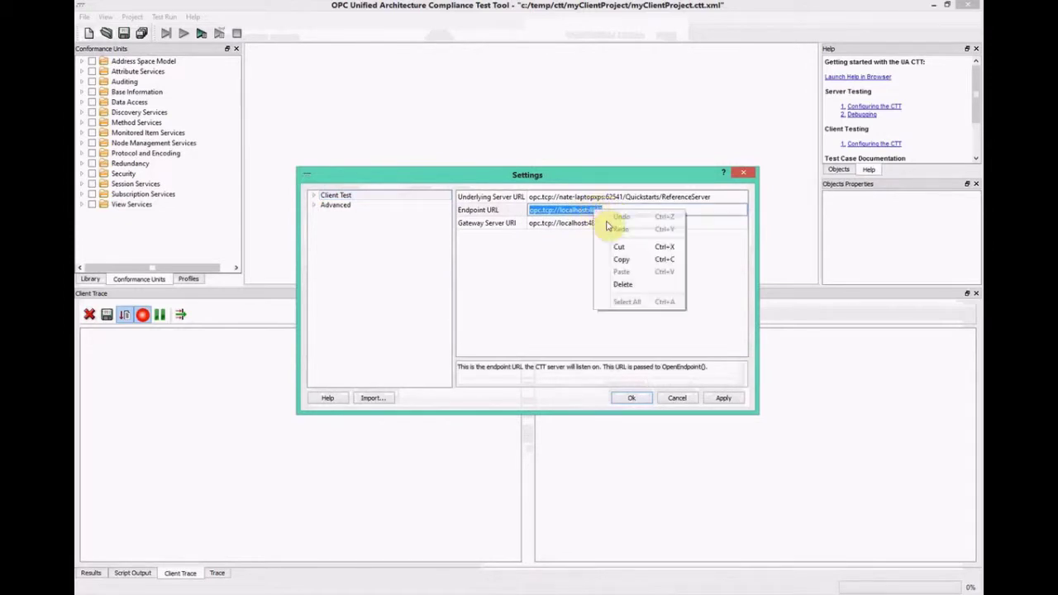
left_click(626, 258)
left_click(676, 398)
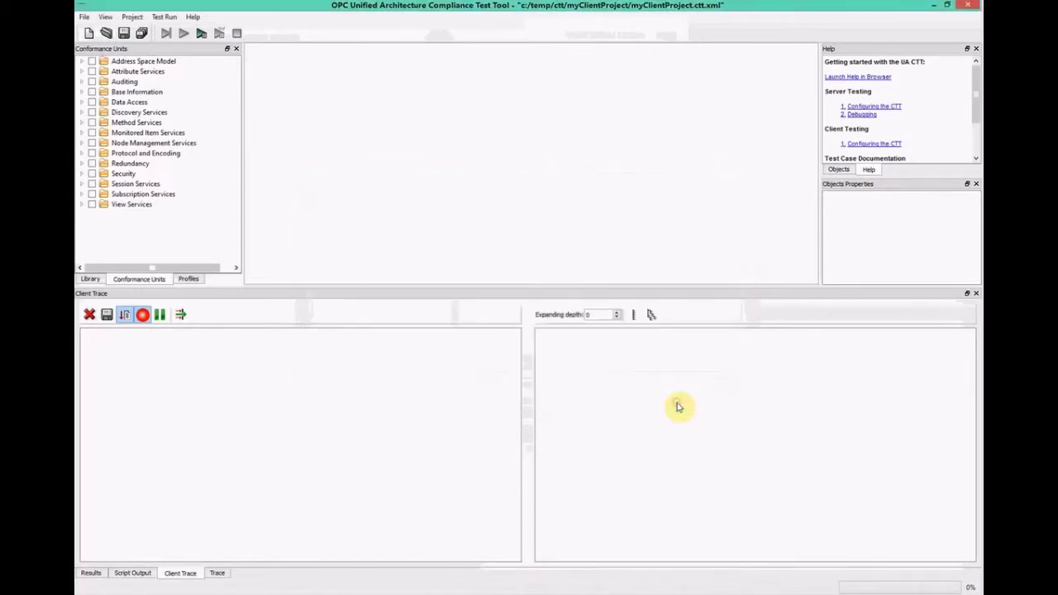
left_click(936, 7)
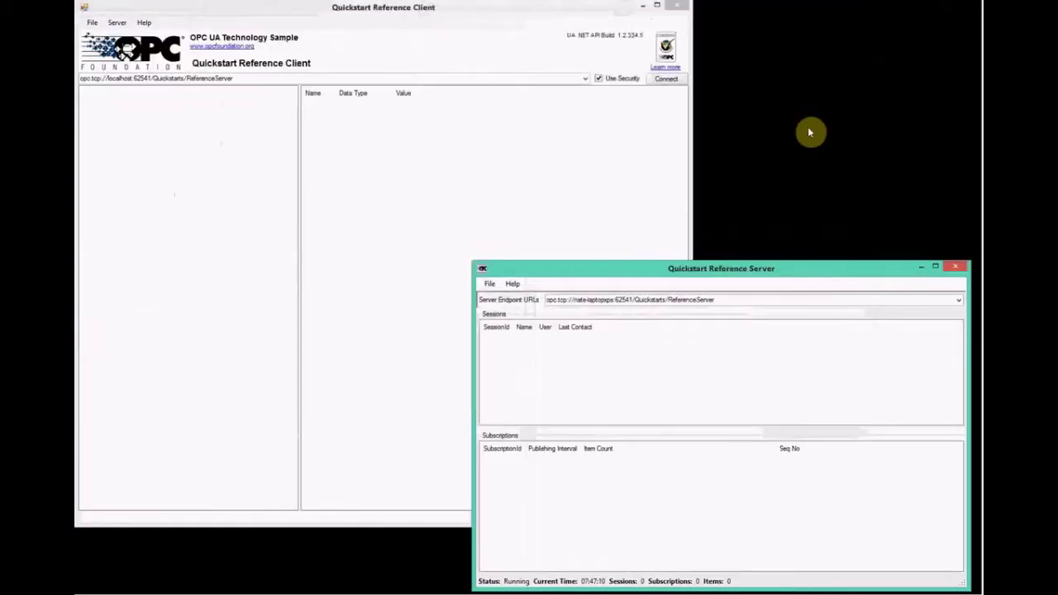
Step: Paste opc.tcp://localhost:4842 into the Reference Client, connect without security, and return to CTT
left_click(396, 78)
right_click(395, 78)
left_click(359, 126)
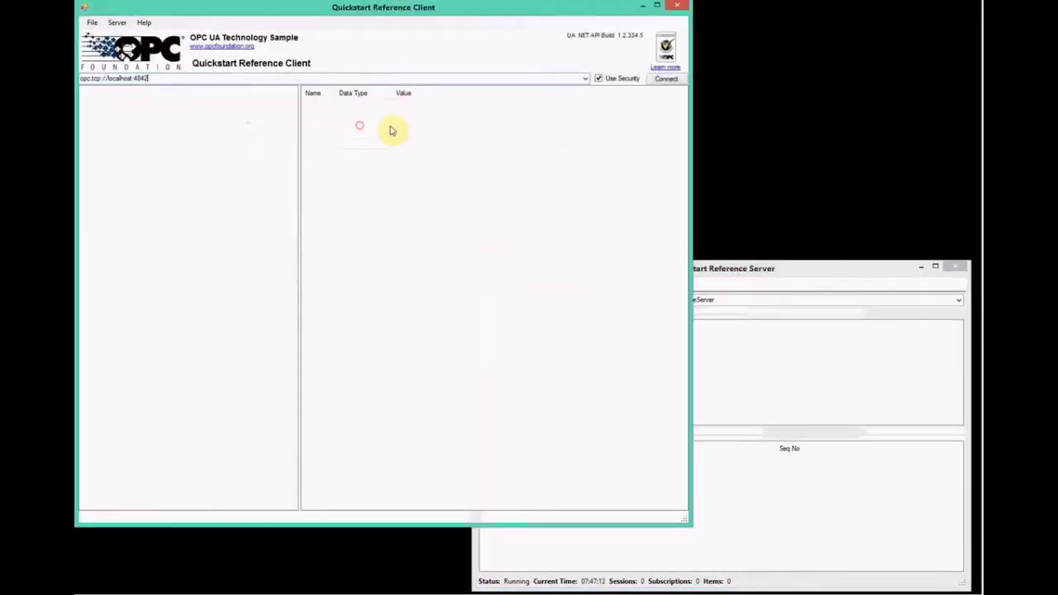
left_click(666, 79)
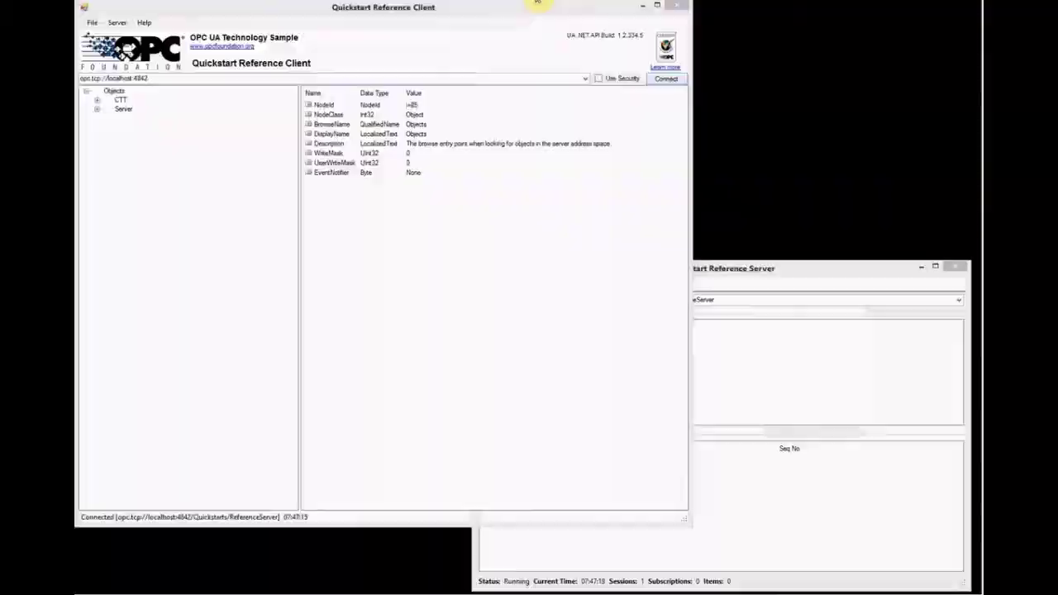
key("alt+Tab")
mouse_move(513, 413)
left_mouse_down()
mouse_move(534, 343)
mouse_move(529, 418)
mouse_move(509, 464)
left_mouse_up()
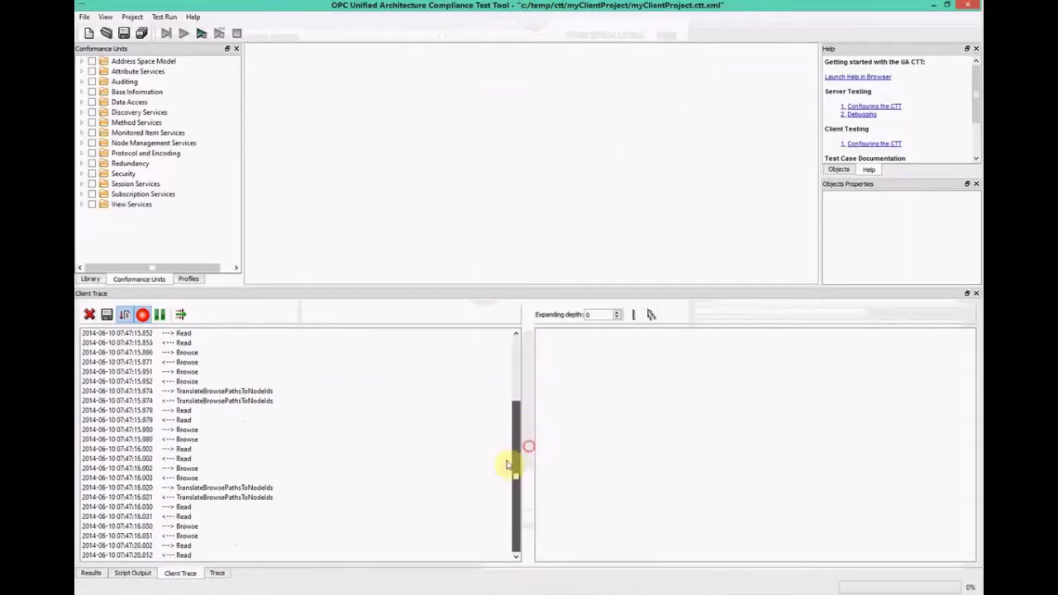
Step: Select the newest Read pair in Client Trace and expand ResponseHeader to ServiceResult Good (0x00000000)
left_click(345, 547)
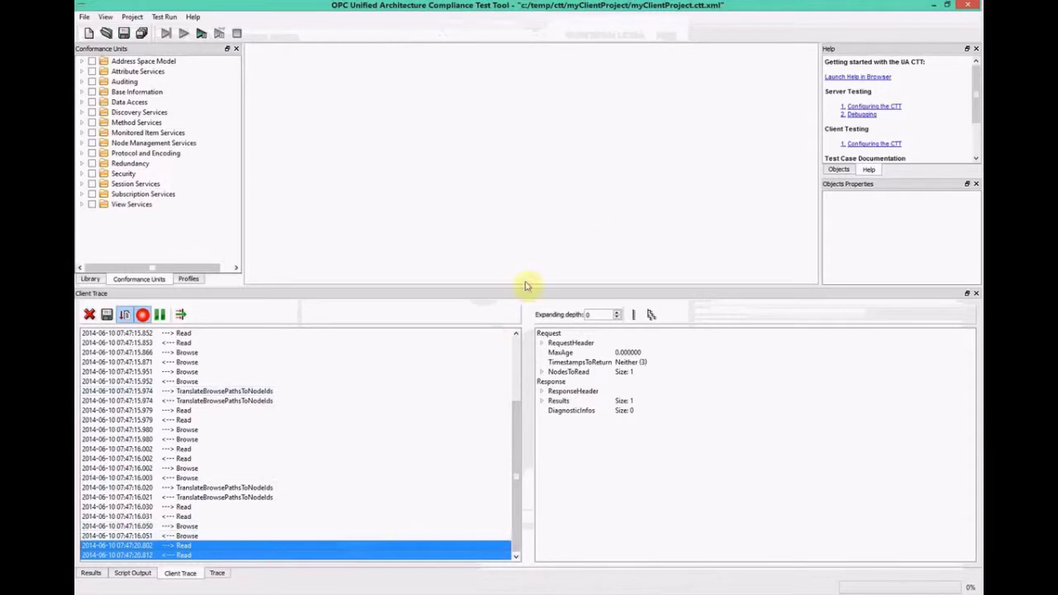
mouse_move(641, 4)
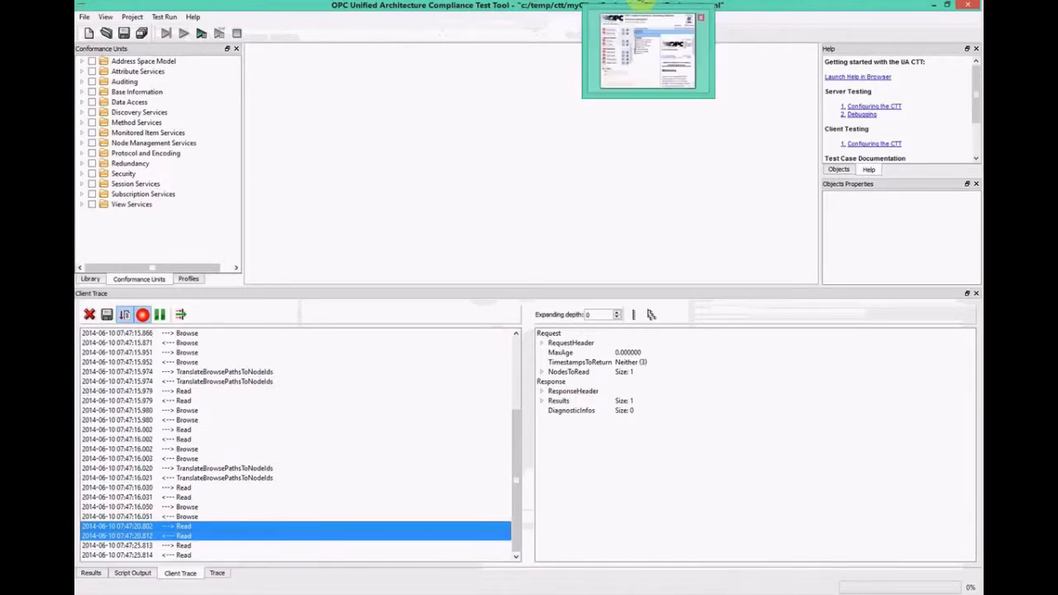
left_click(479, 549)
left_click(543, 392)
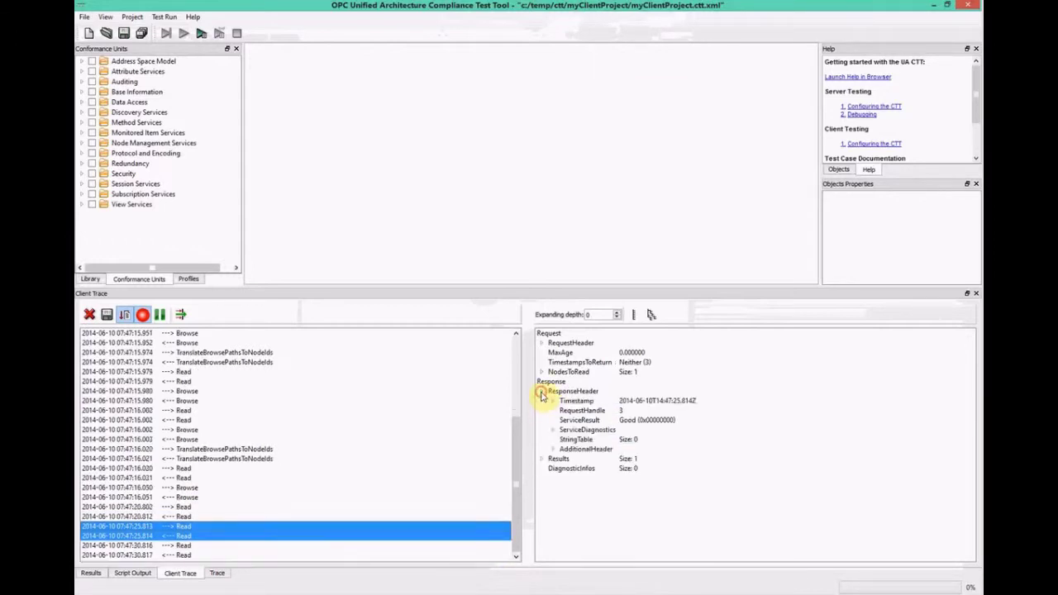
left_click(605, 421)
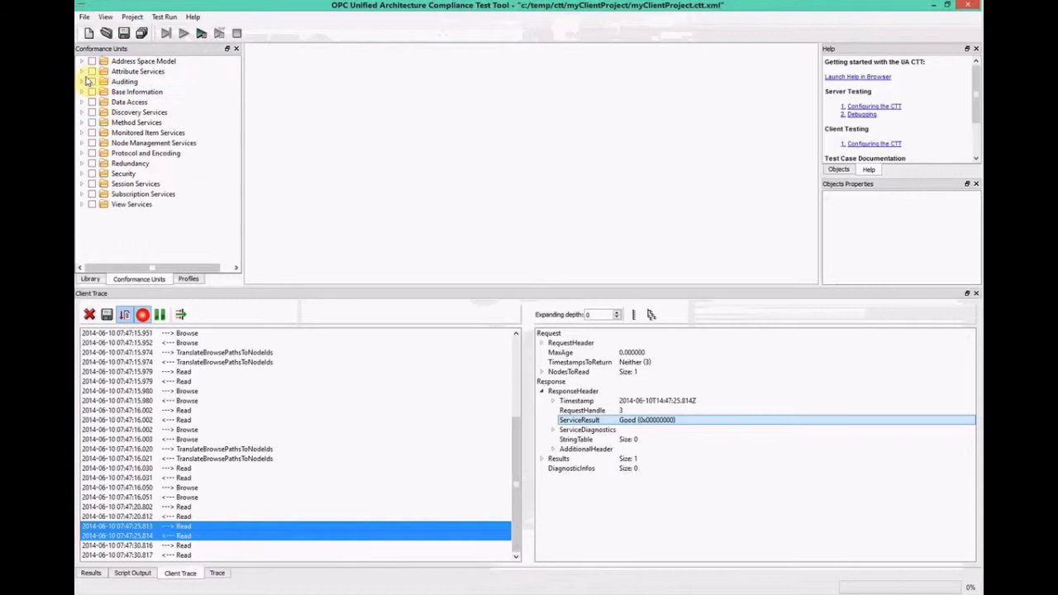
Step: Expand Attribute Services > Attribute Client Read Base > Test Cases and open Err-001-02.js
left_click(83, 72)
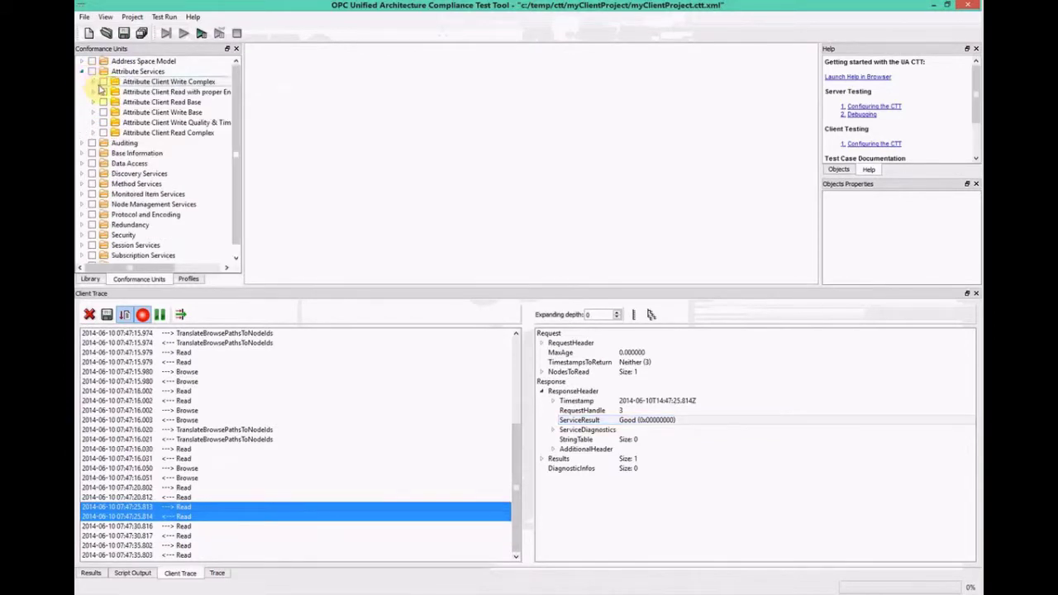
left_click(93, 102)
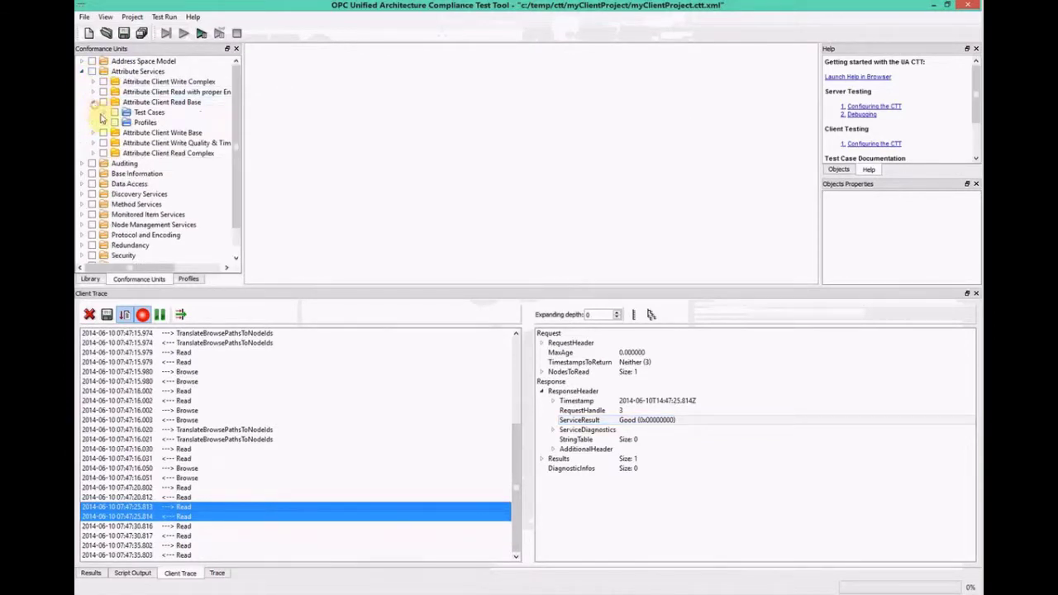
left_click(104, 113)
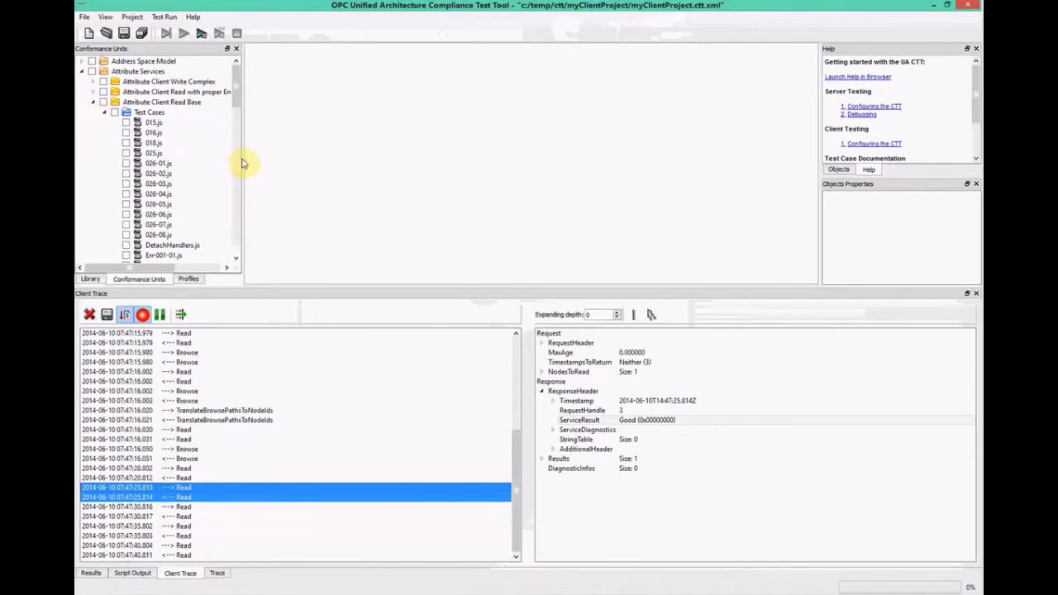
left_click_drag(242, 157, 546, 168)
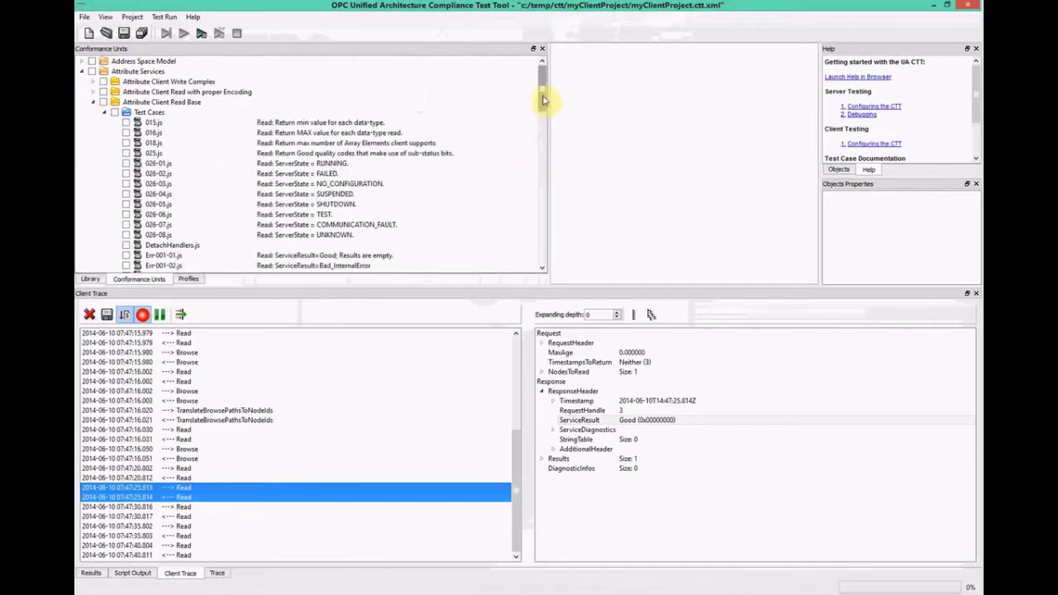
left_click_drag(539, 90, 542, 131)
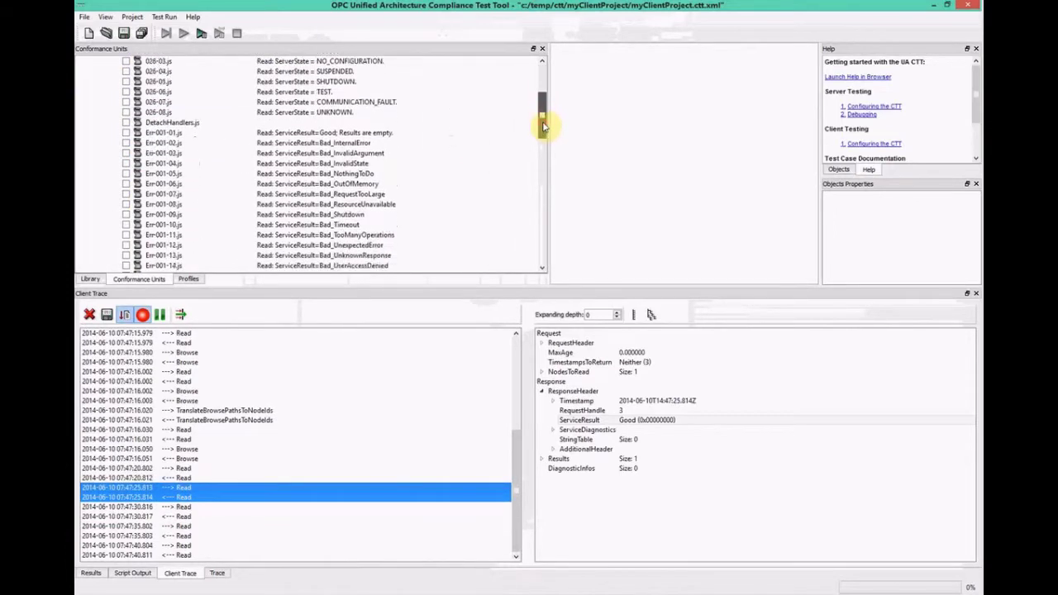
double_click(162, 143)
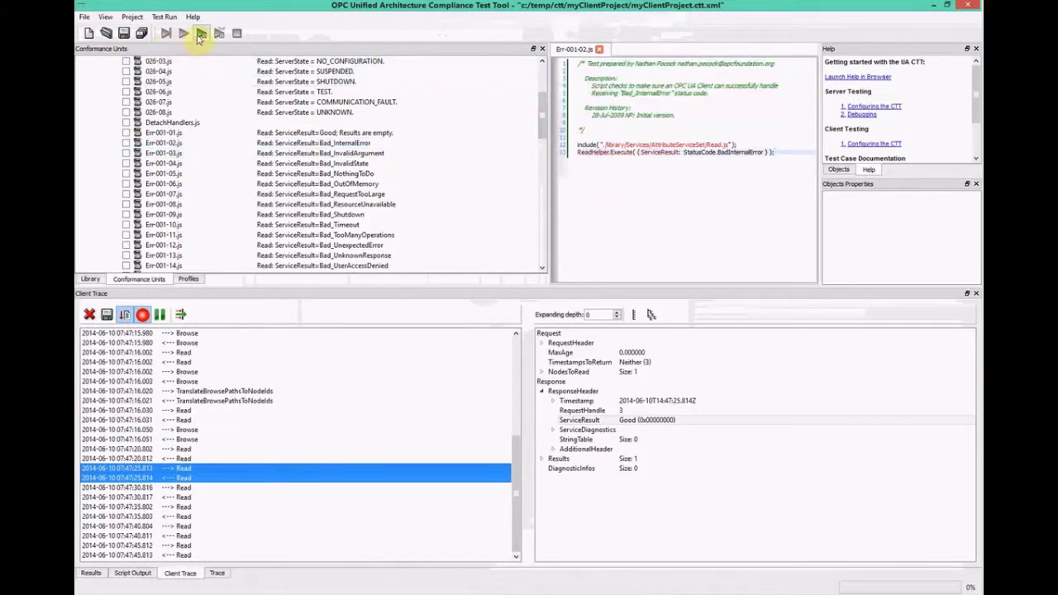
Step: Run Err-001-02.js and check the newest Read response's ServiceResult in the trace
left_click(200, 33)
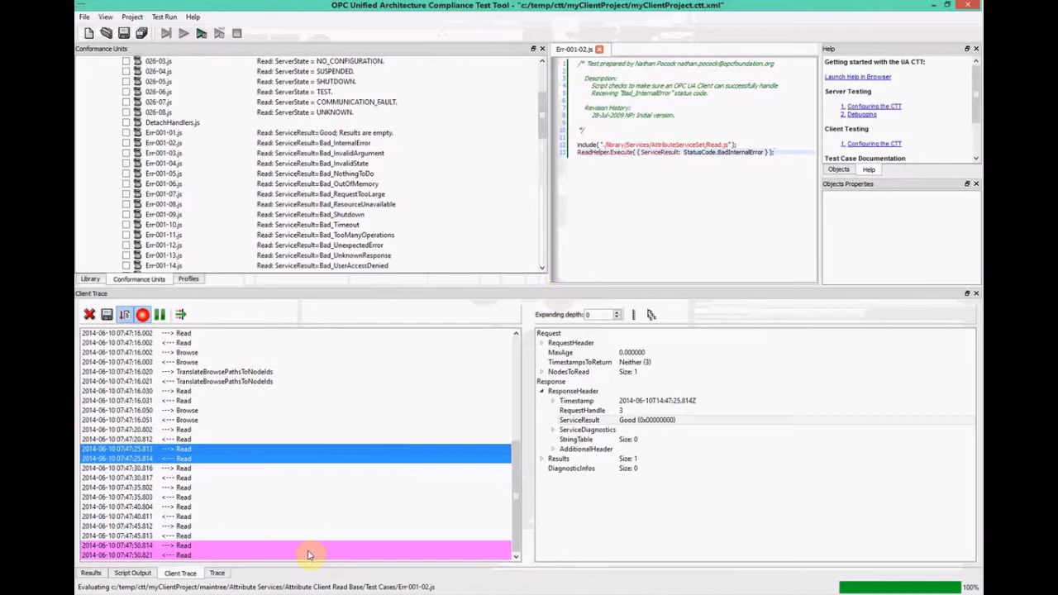
left_click(308, 551)
left_click(544, 391)
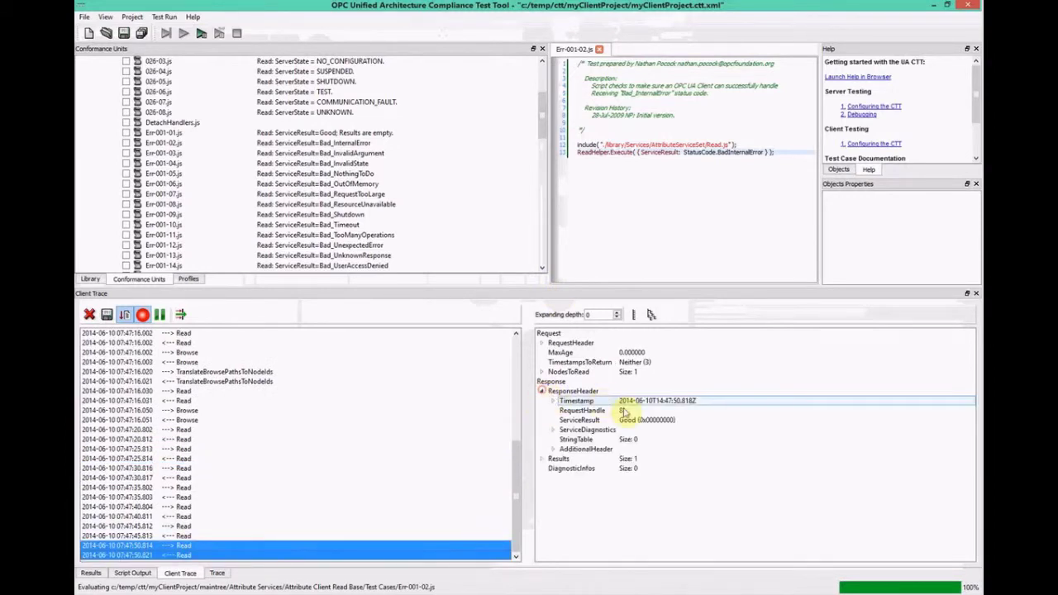
left_click(628, 421)
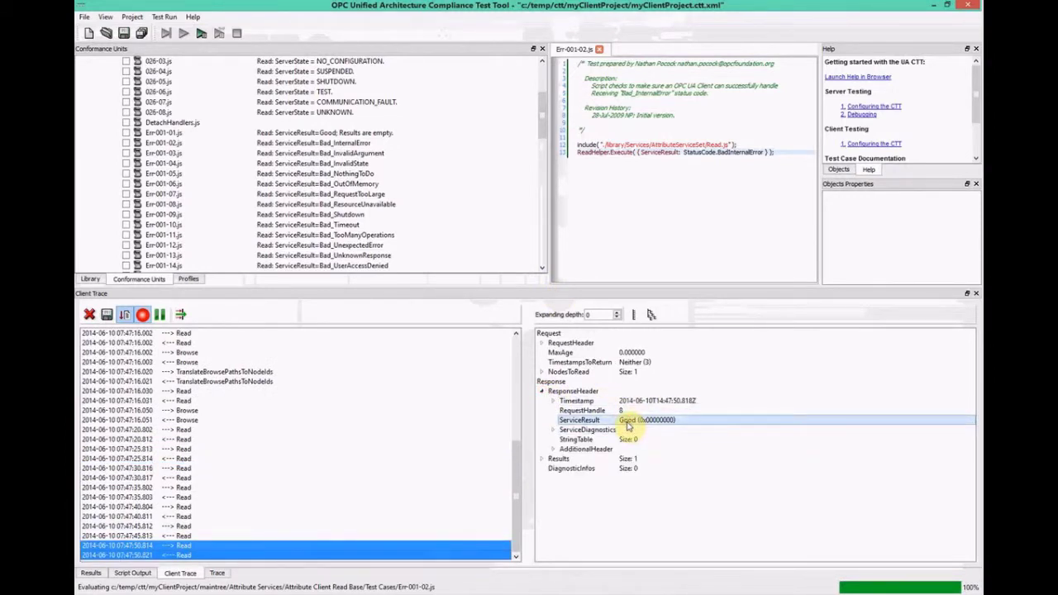
Step: Expand NodesToRead [0] NodeId to reveal i=2259, then switch to the Reference Client
left_click(542, 373)
left_click(553, 382)
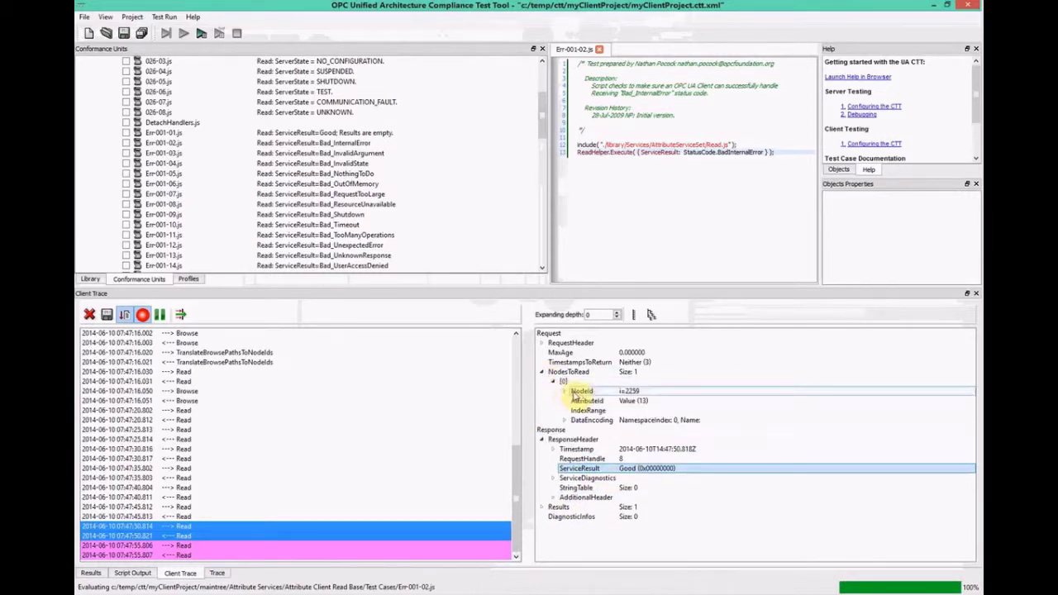
left_click(566, 391)
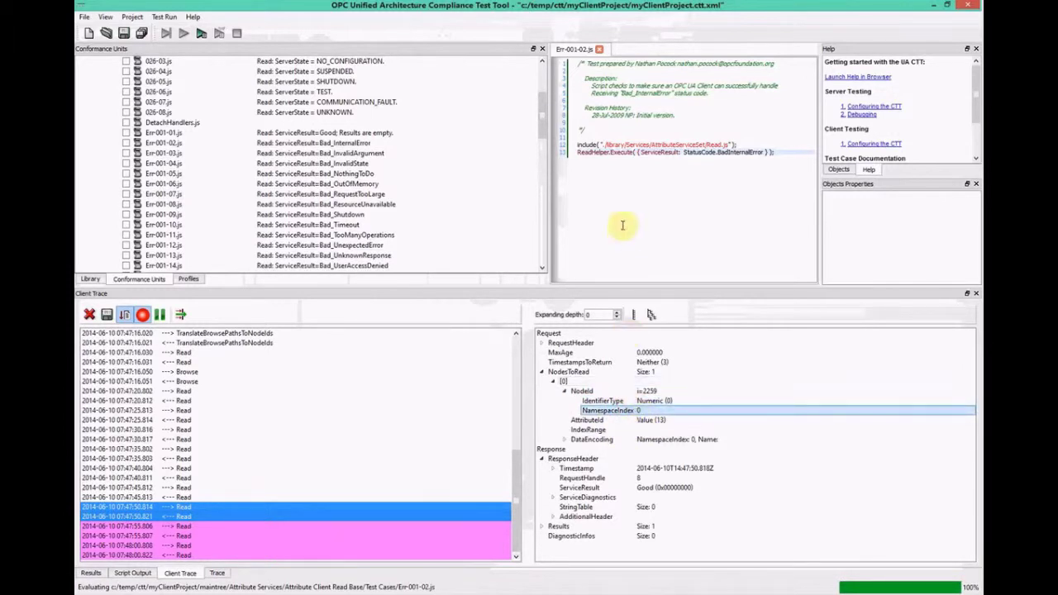
key("alt+Tab")
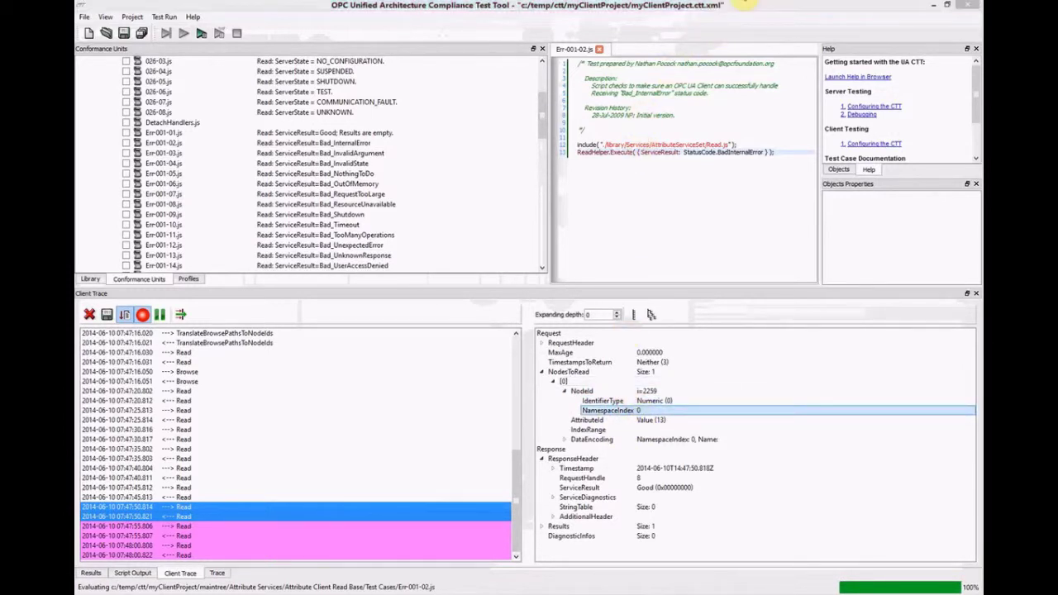
Step: Expand Objects > CTT > Static > All Profiles > Scalar and read ByteString, triggering BadInternalError
left_click(116, 99)
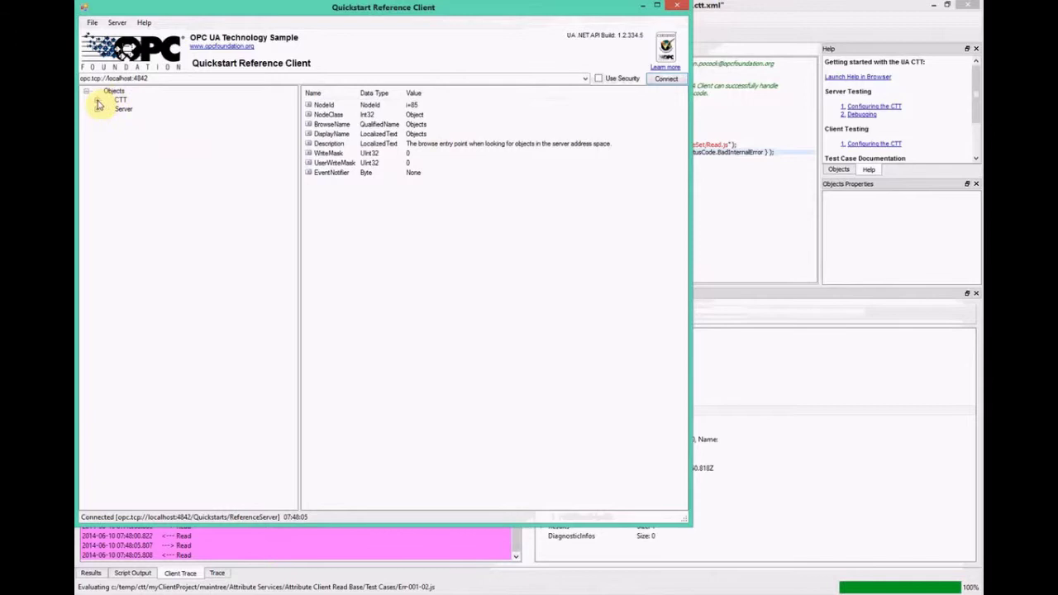
left_click(96, 100)
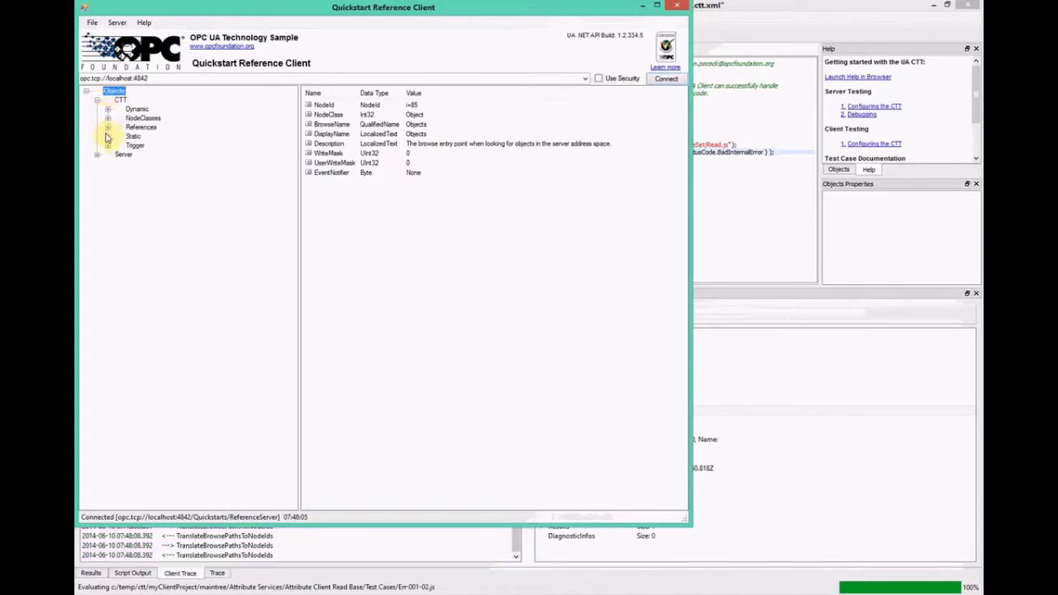
left_click(107, 137)
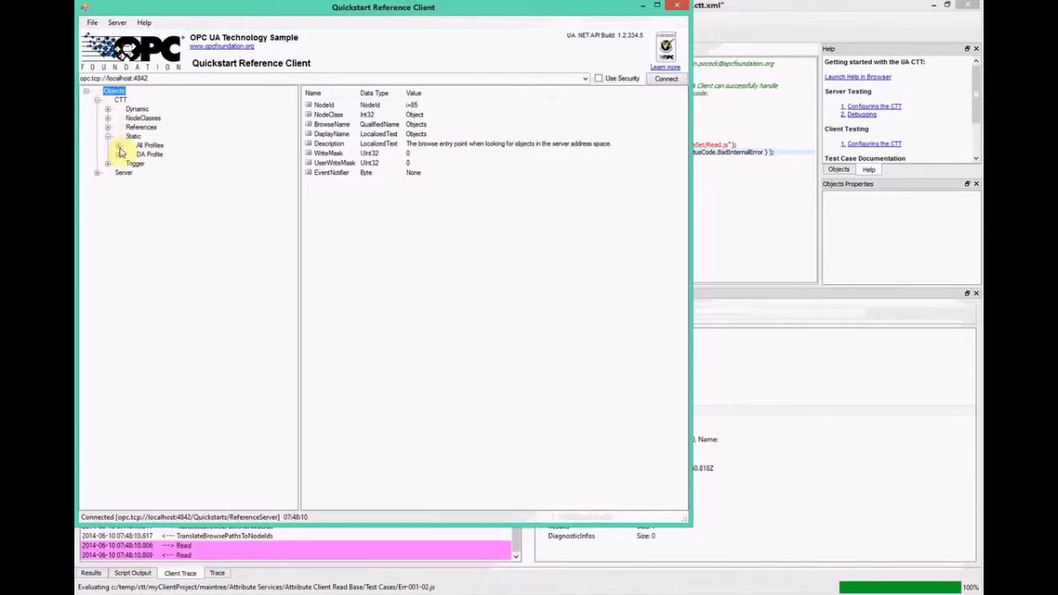
left_click(118, 144)
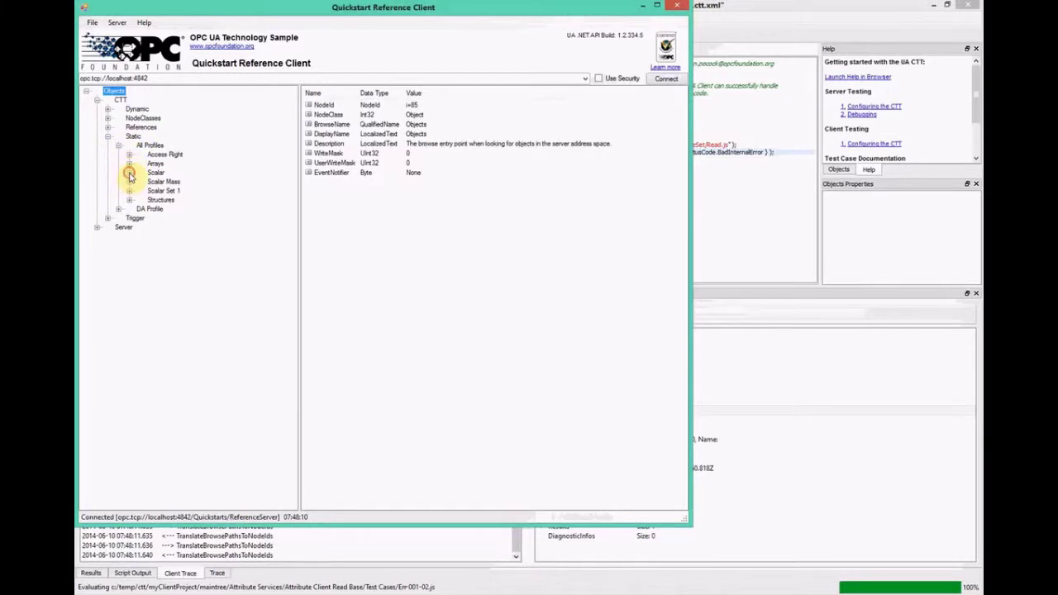
left_click(129, 173)
left_click(171, 201)
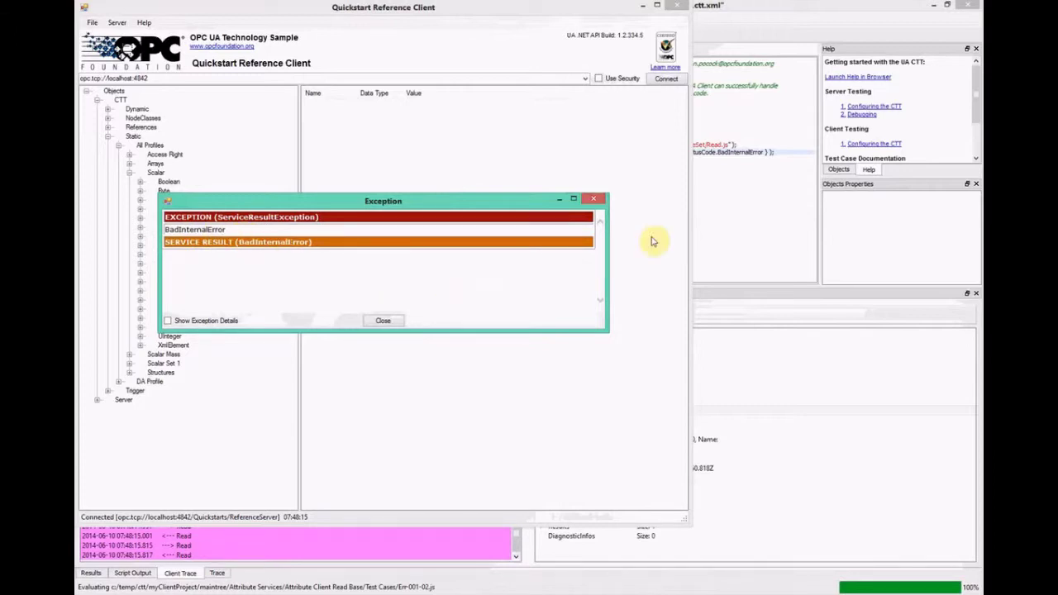
Step: Run DetachHandlers.js in CTT to clear the injected error, then dismiss the client's BadInternalError exception
left_click(711, 157)
left_click_drag(718, 152, 763, 152)
double_click(173, 122)
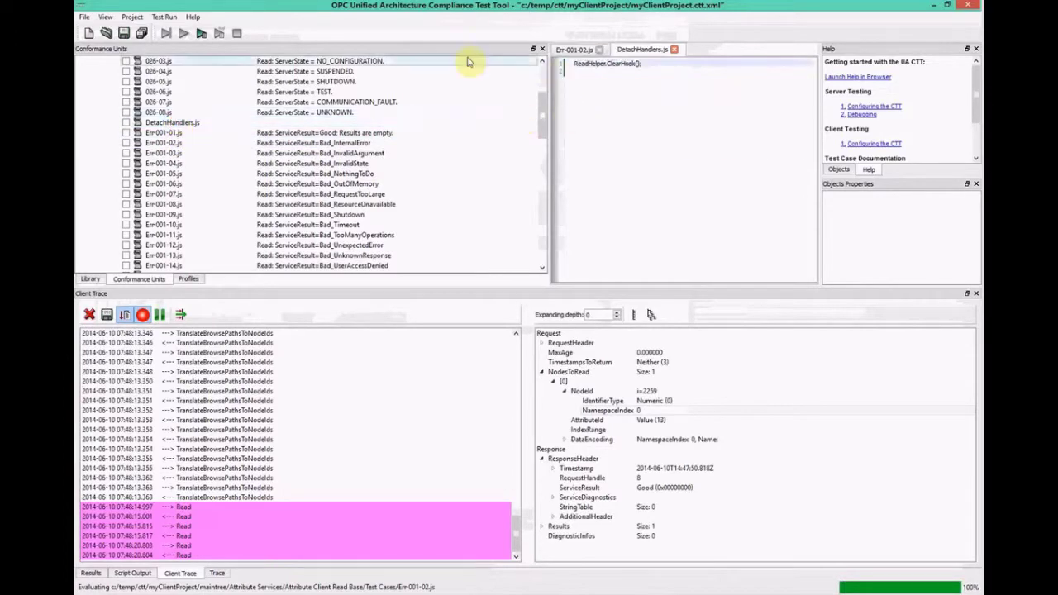
left_click(202, 33)
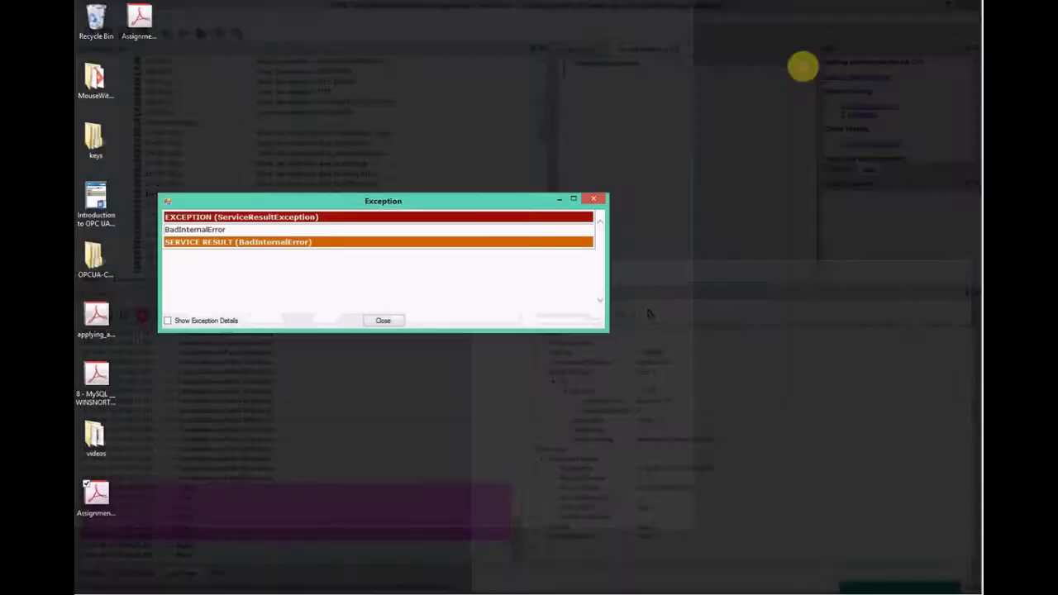
left_click(803, 66)
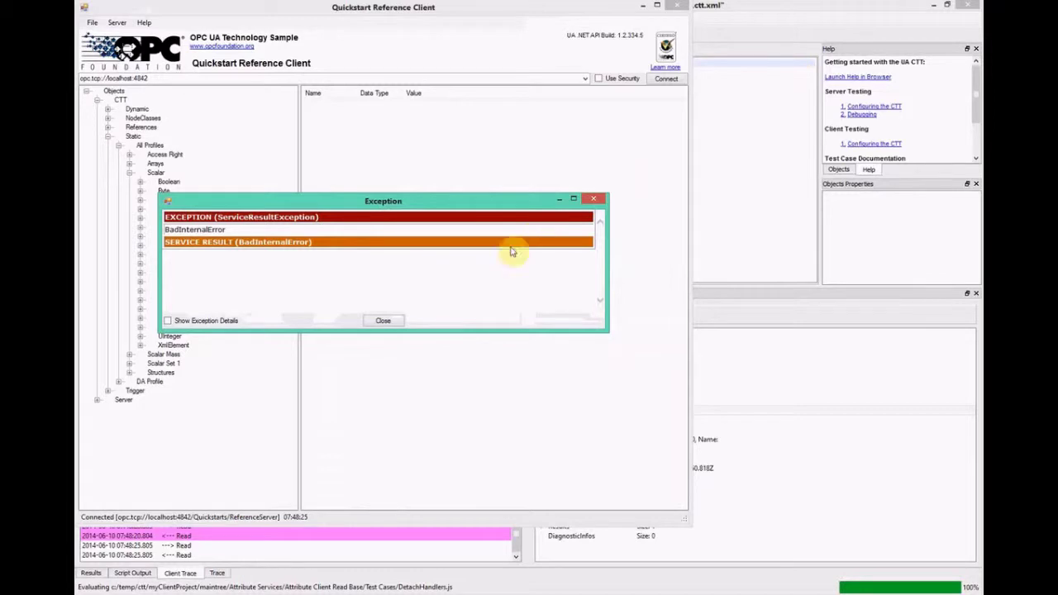
left_click(388, 321)
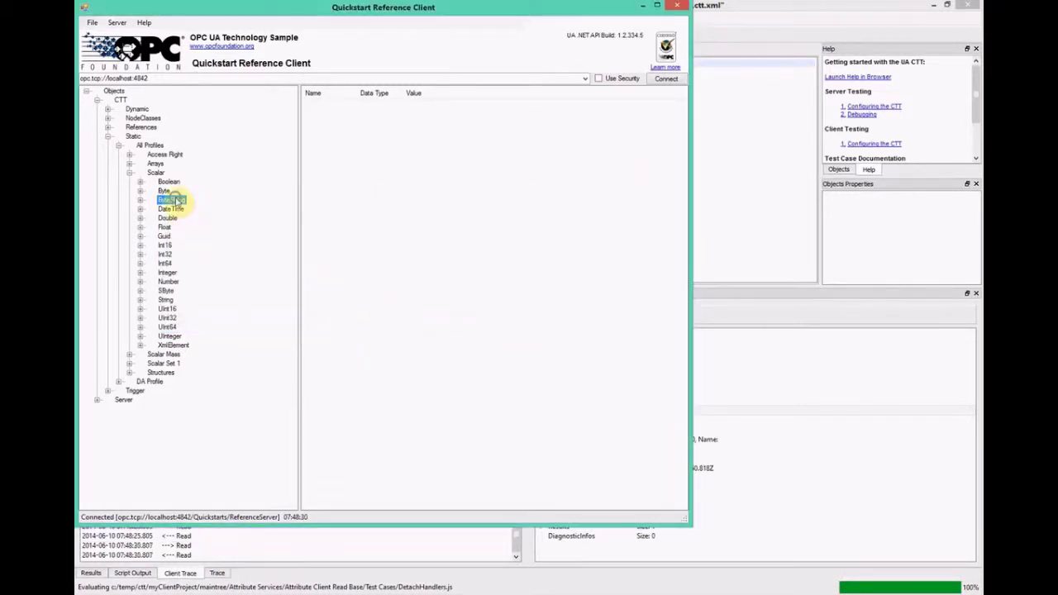
Step: Refresh the ByteString node and read its attributes again normally
right_click(191, 201)
left_click(206, 204)
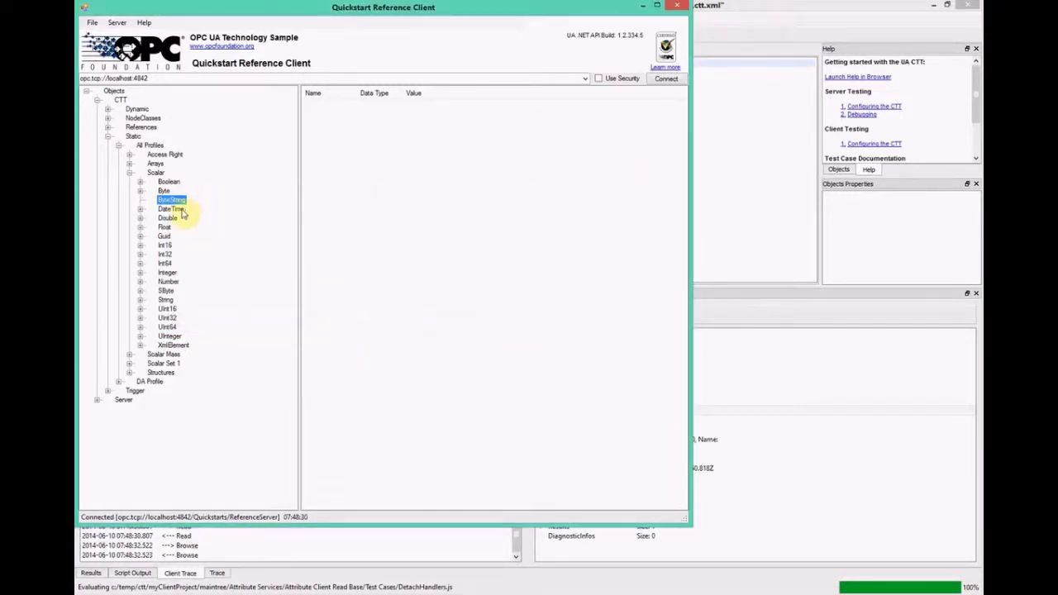
left_click(174, 210)
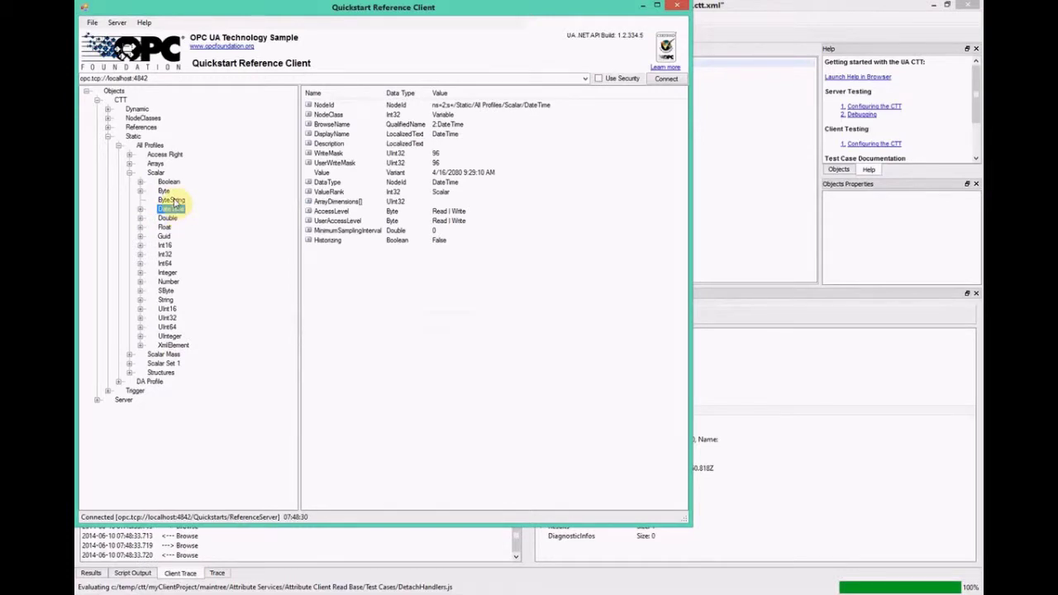
left_click(173, 201)
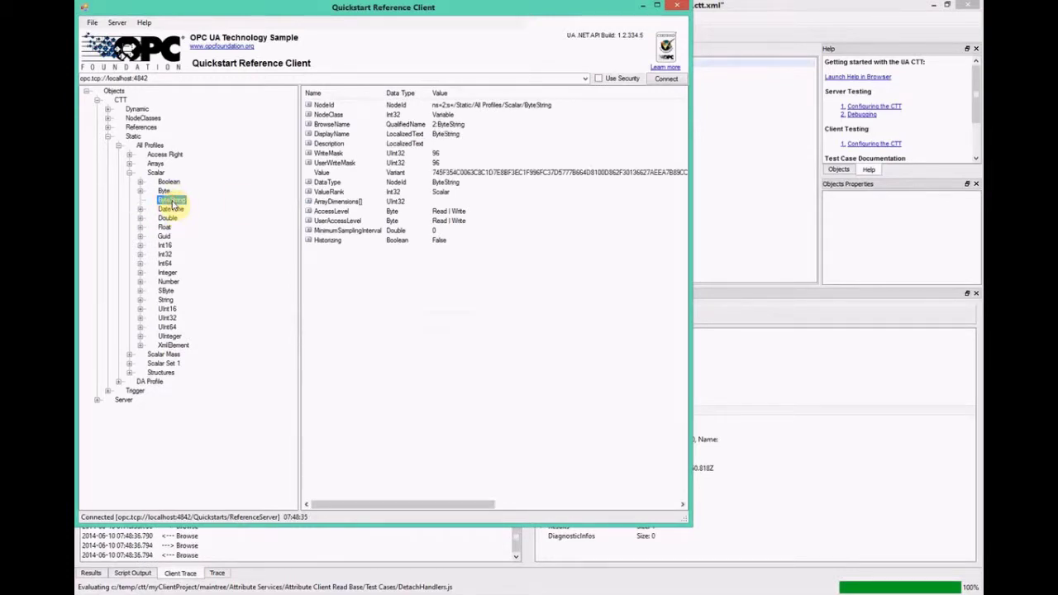
left_click(740, 182)
Step: Run Err-001-02.js and read DateTime in the client, dismissing the BadInternalError exception
left_click(560, 51)
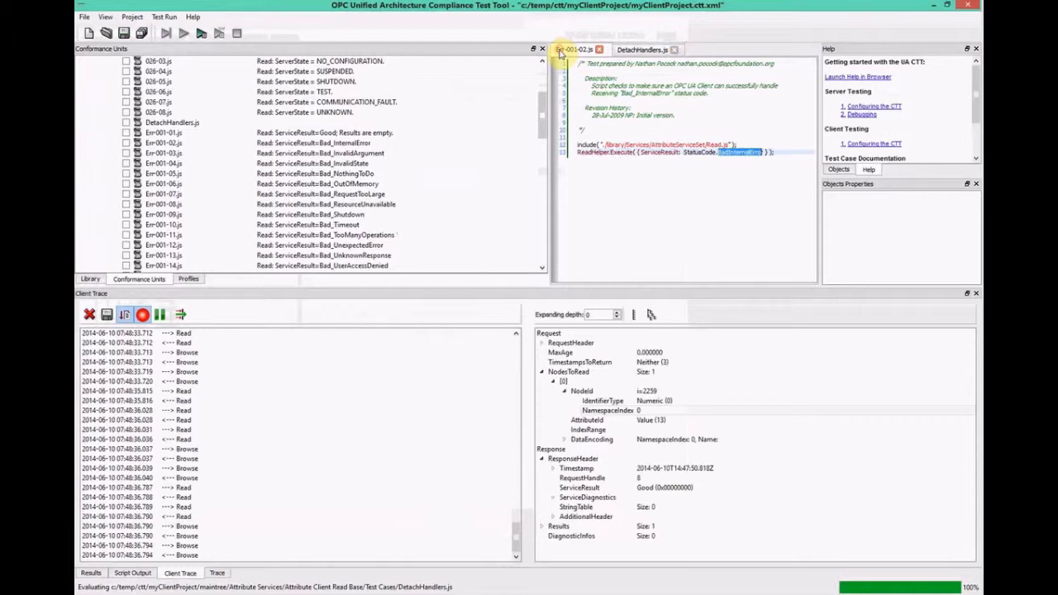
left_click(203, 34)
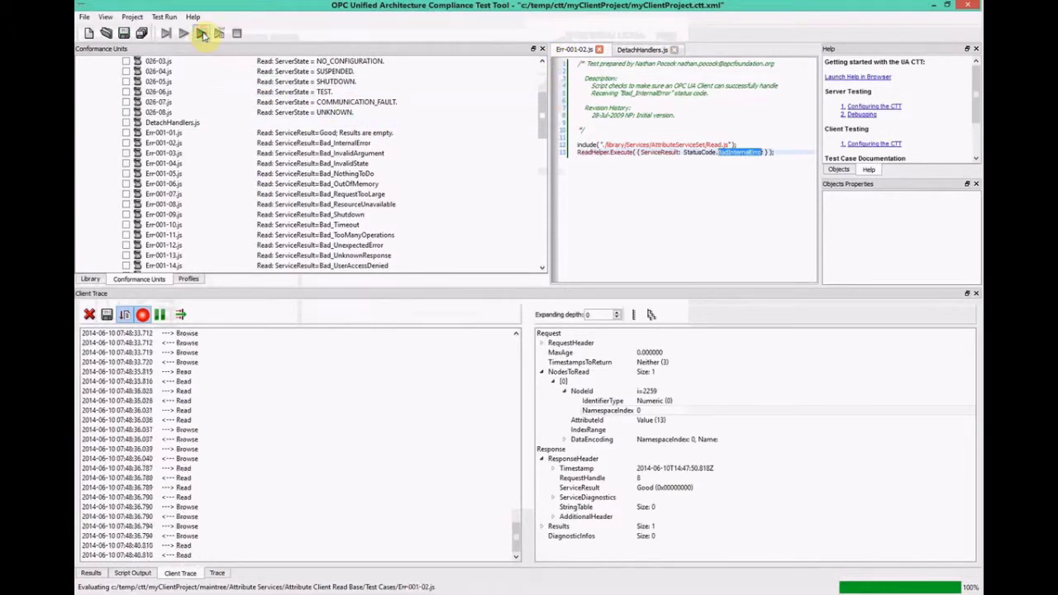
key("alt+Tab")
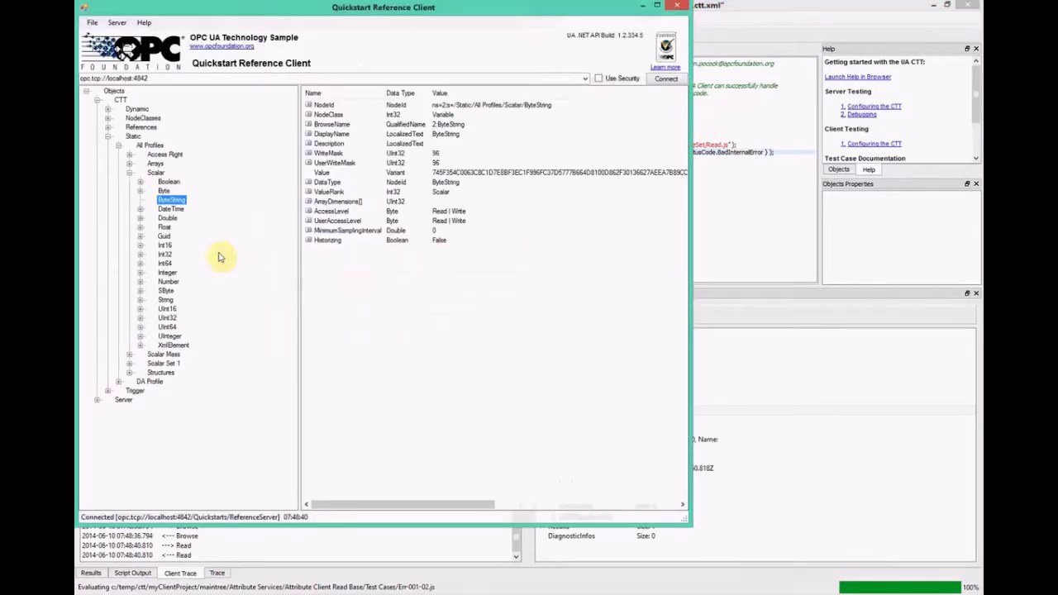
left_click(169, 210)
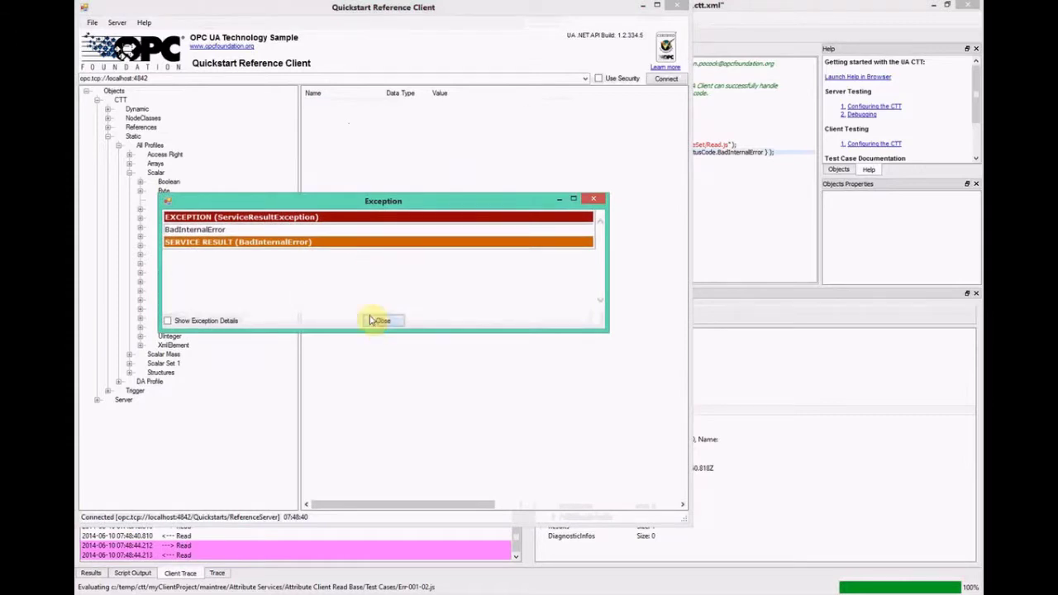
left_click(371, 321)
left_click(726, 182)
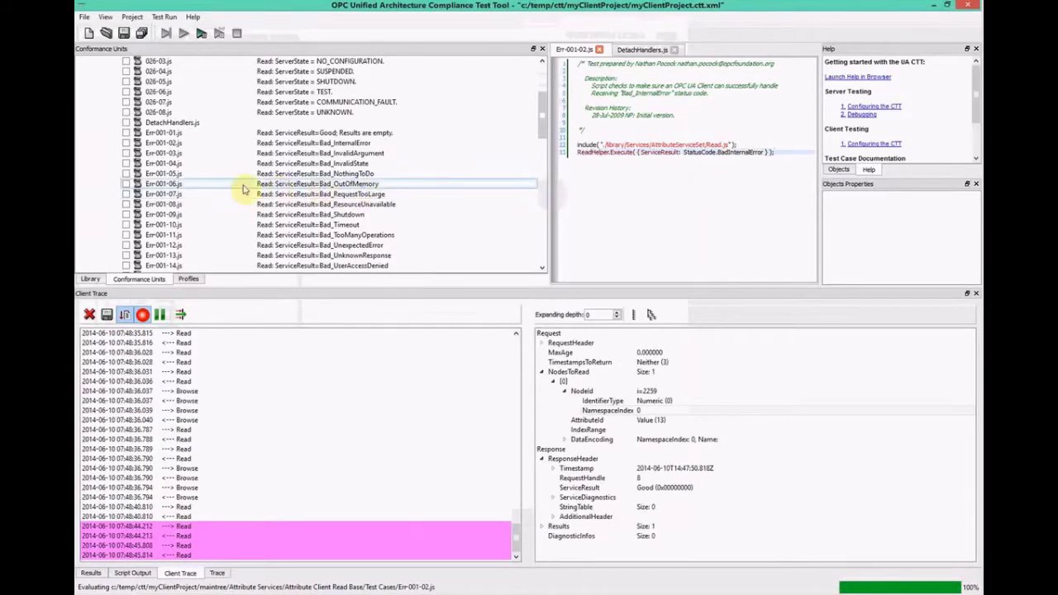
Step: Open Err-001-04.js, read DateTime again and dismiss the resulting BadInvalidState exception
double_click(168, 164)
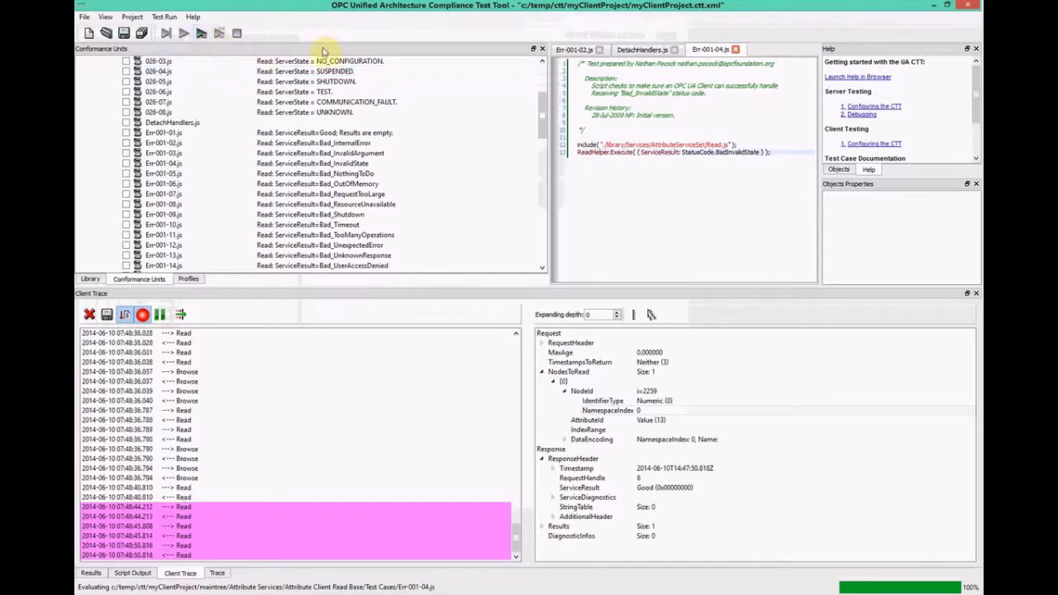
key("alt+Tab")
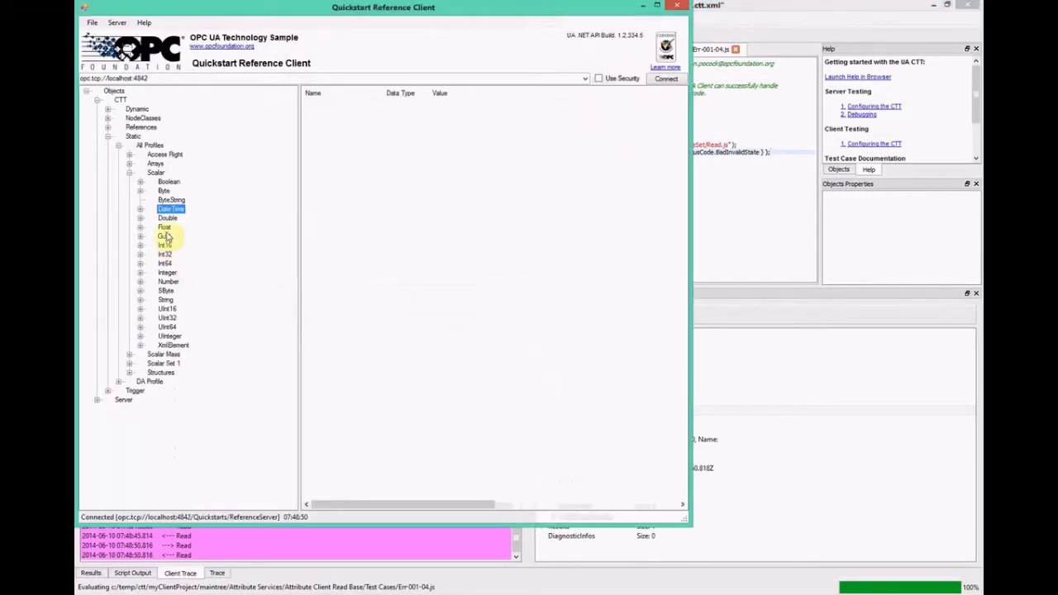
left_click(171, 209)
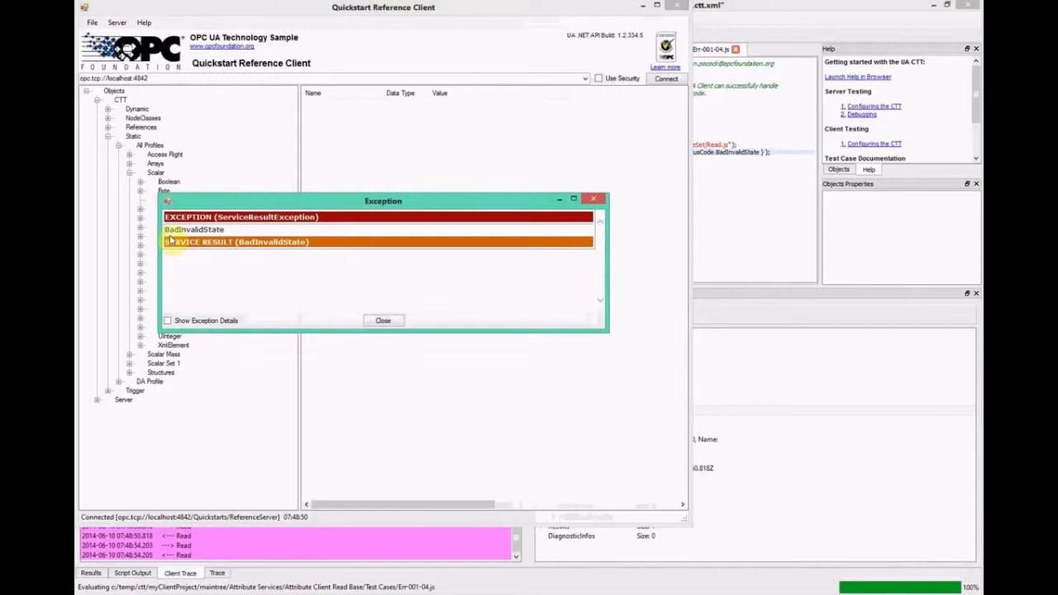
left_click(383, 323)
left_click(746, 173)
Step: Run DetachHandlers.js, then read the Byte and Boolean Scalar nodes, Boolean showing Value True
left_click(643, 51)
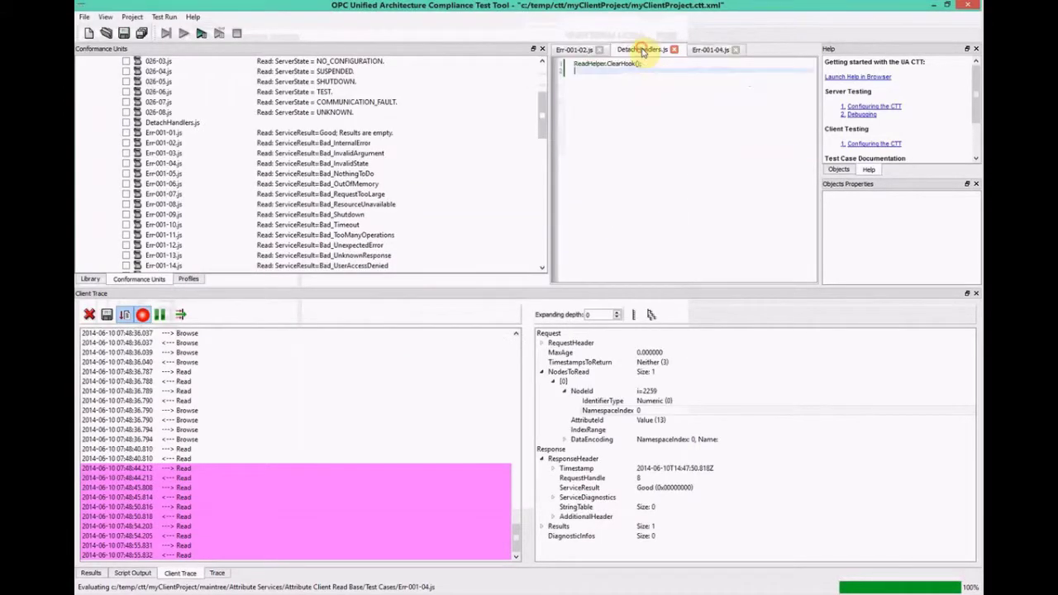
left_click(204, 33)
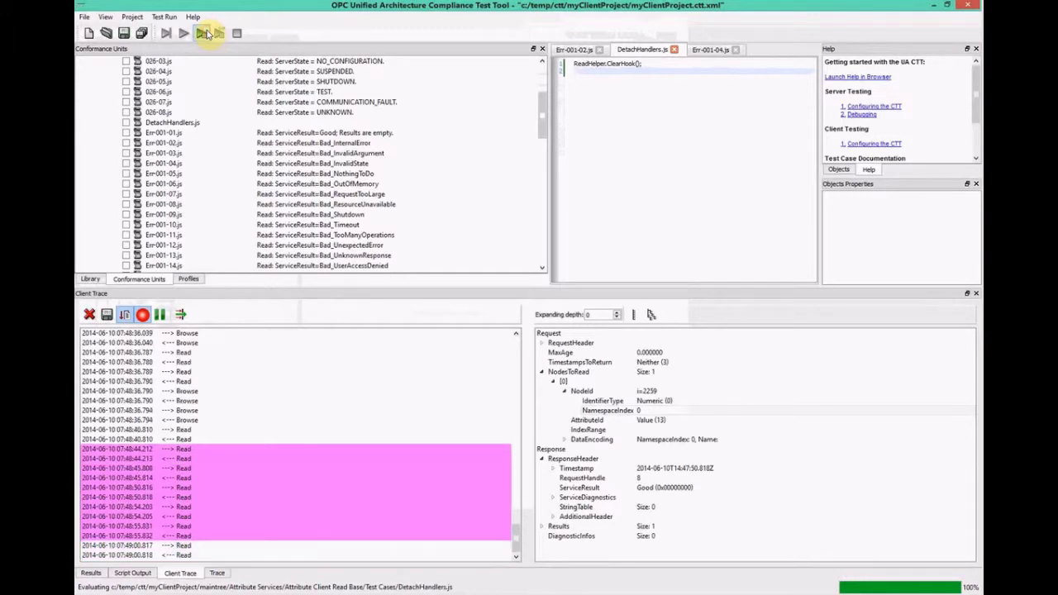
key("alt+Tab")
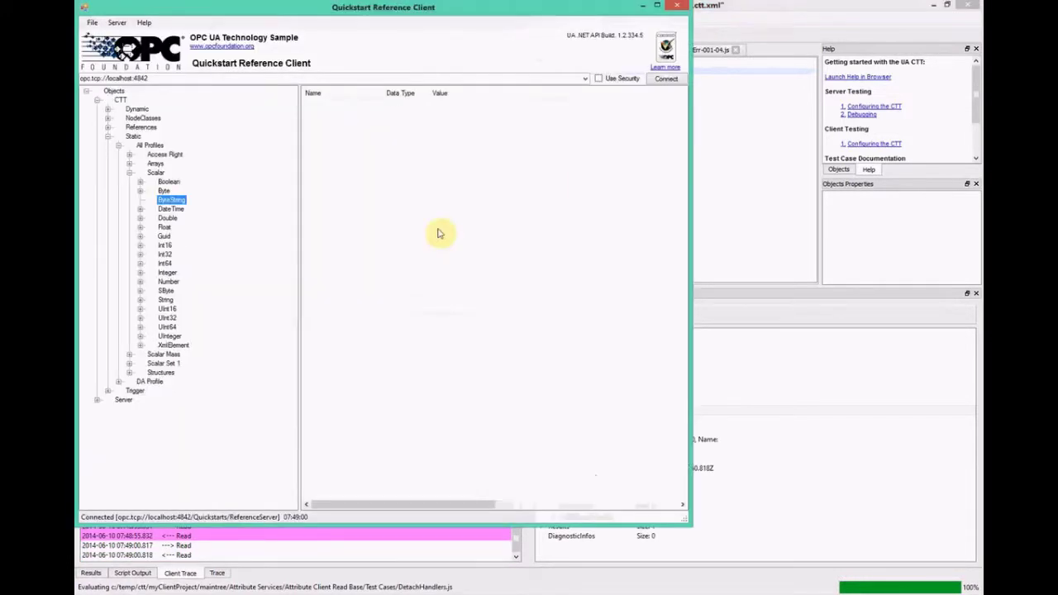
left_click(164, 192)
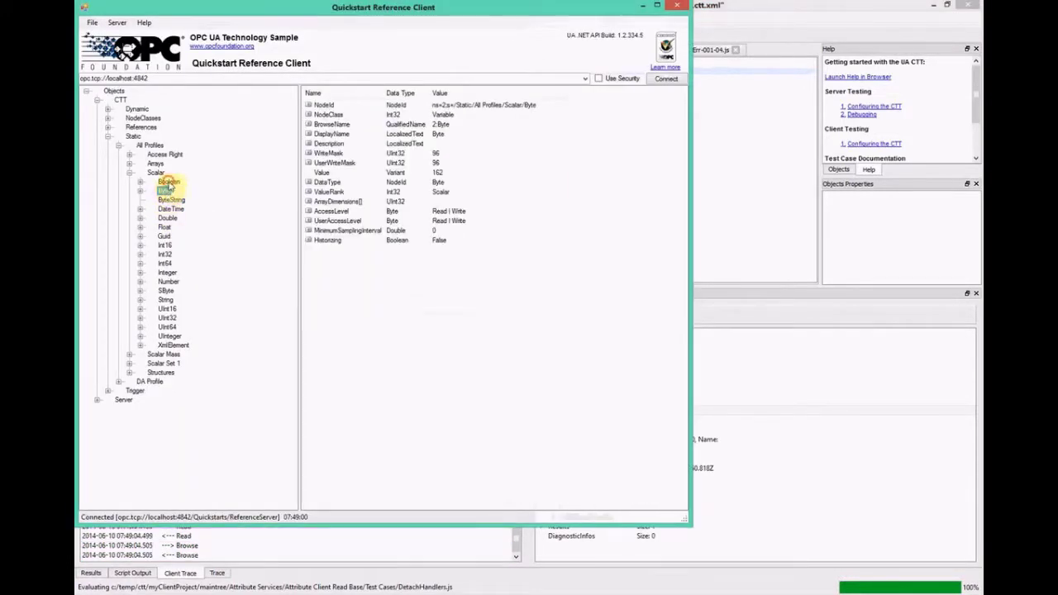
left_click(168, 182)
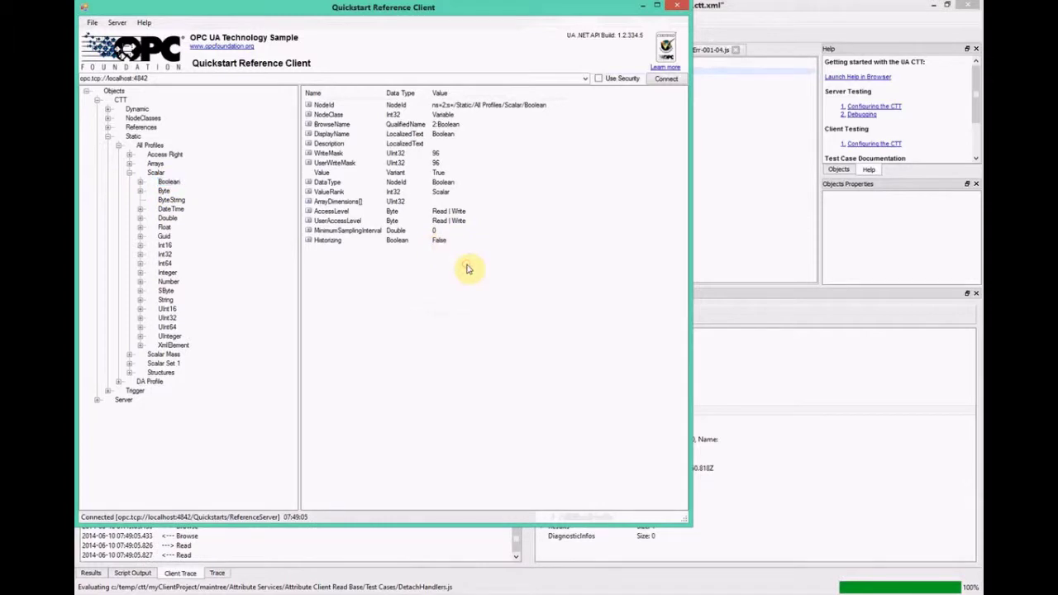